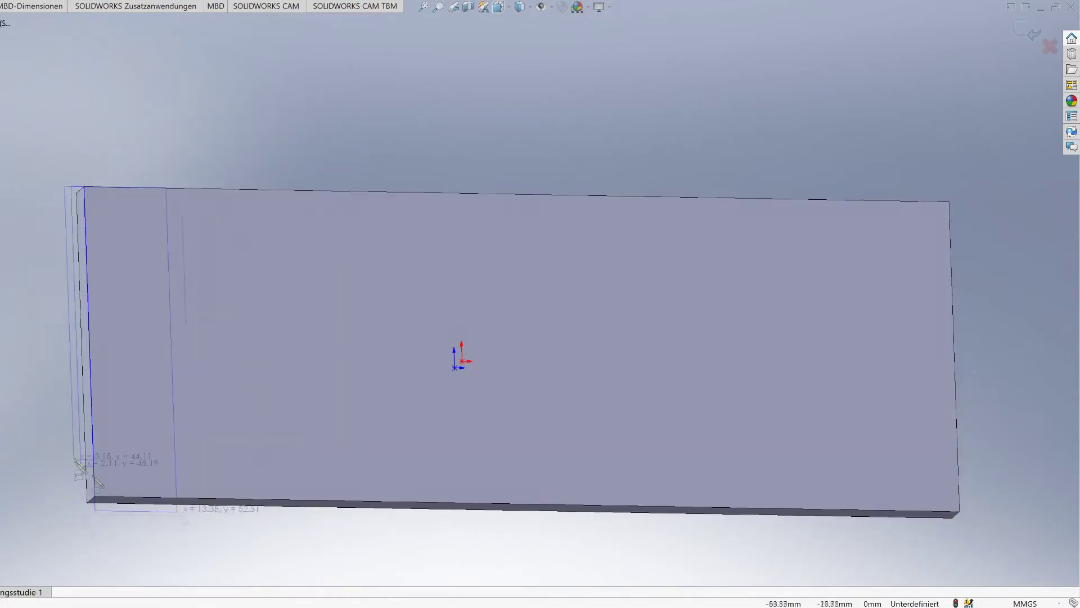
# - Dimension the left end-block strip to 21 mm and form the bar with raised end blocks
pyautogui.click(164, 193)
pyautogui.click(152, 168)
pyautogui.write('21')
pyautogui.press('Return')
pyautogui.click(855, 198)
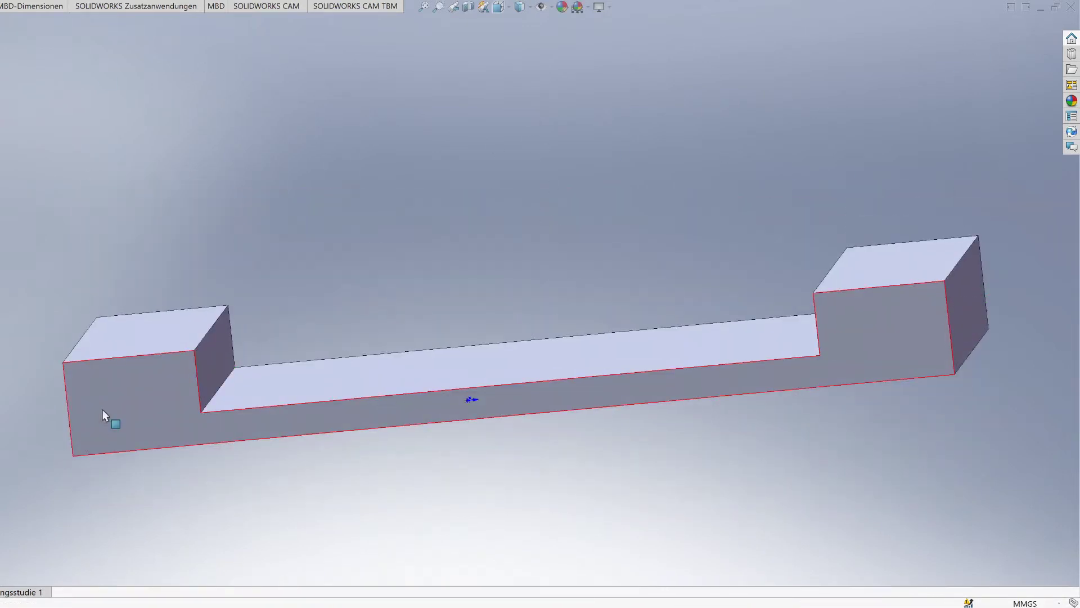
pyautogui.click(224, 344)
# - Sketch a circle on the left end block, 10.50 from its bottom and side edges
pyautogui.click(309, 354)
pyautogui.click(193, 472)
pyautogui.click(173, 448)
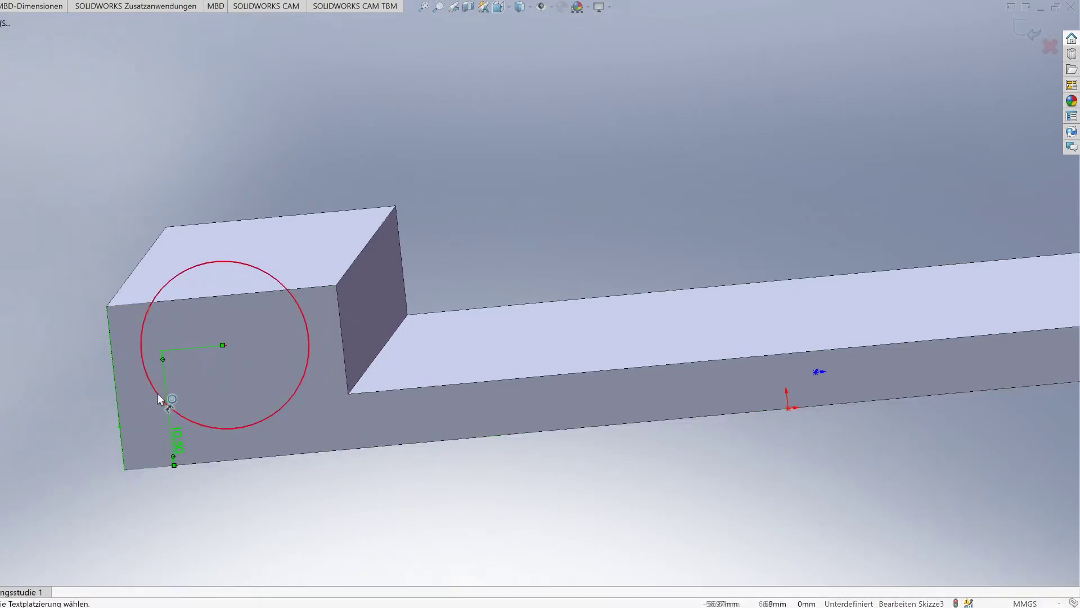
pyautogui.click(145, 420)
pyautogui.click(242, 423)
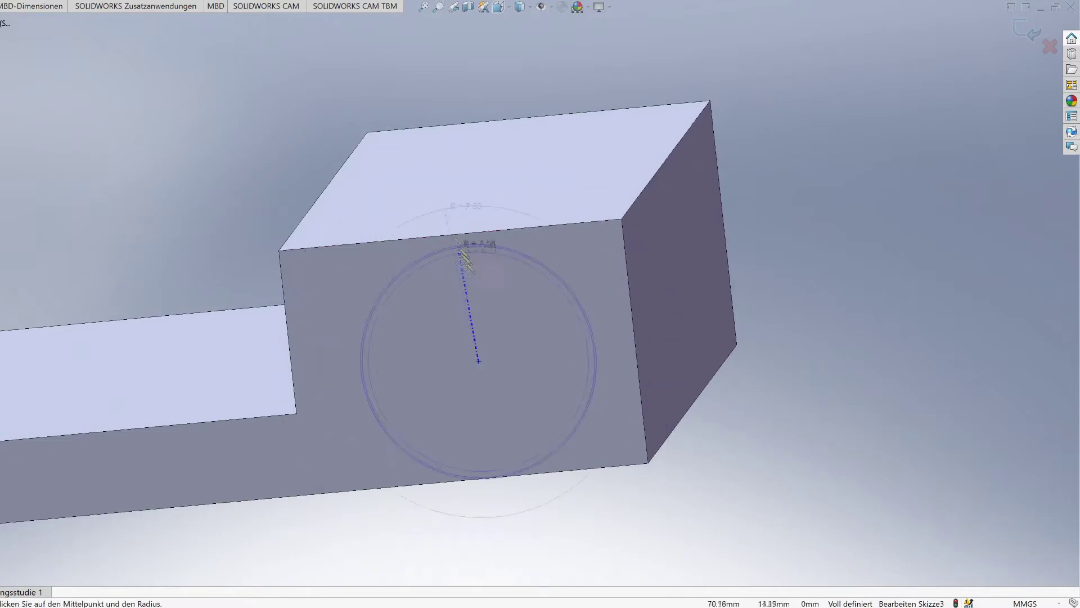
# - Sketch a ⌀15 circle on the right end block, 10.50 from its bottom and side edges
pyautogui.click(460, 250)
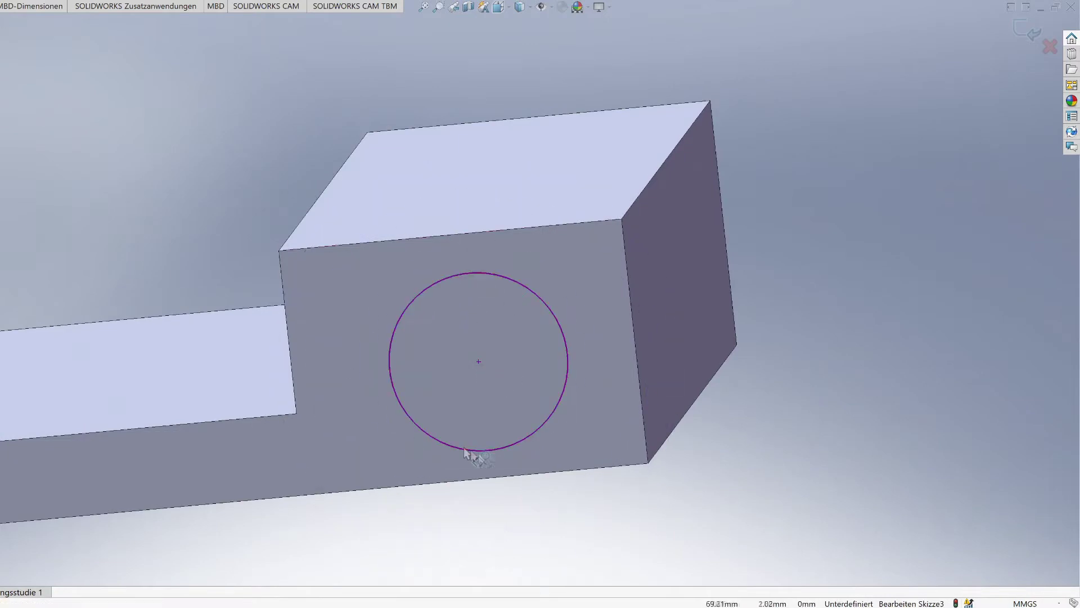
pyautogui.click(558, 439)
pyautogui.click(628, 366)
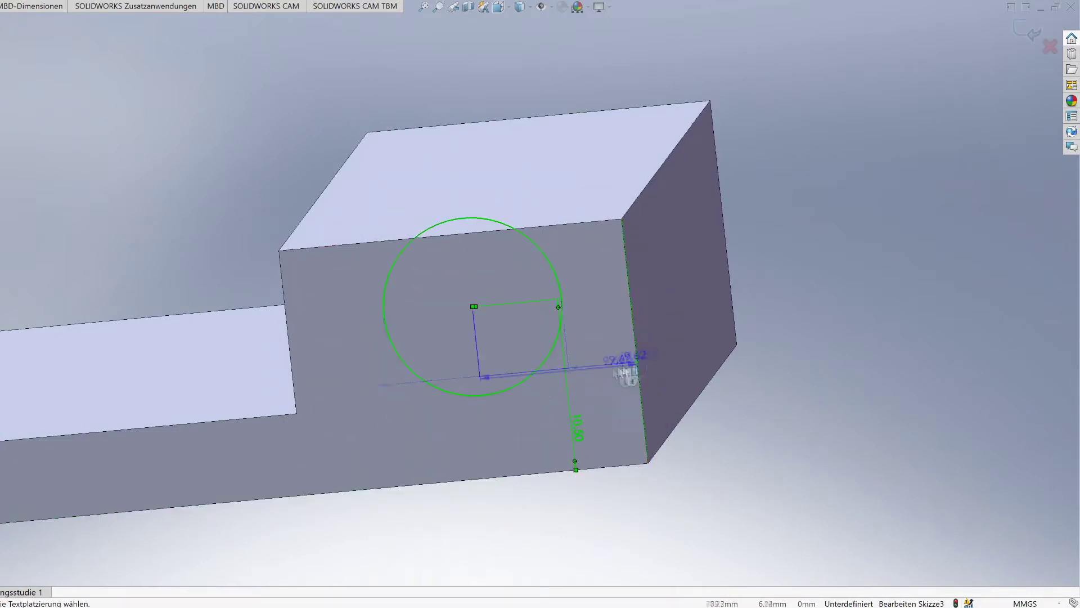
pyautogui.click(611, 367)
pyautogui.click(434, 396)
pyautogui.click(488, 440)
pyautogui.write('15')
pyautogui.press('Return')
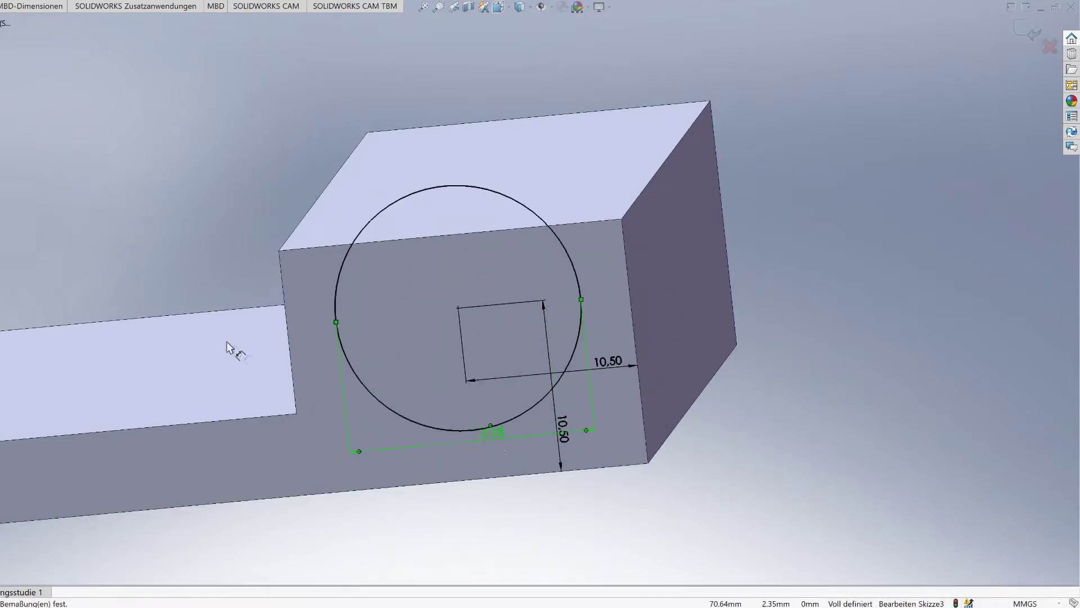
pyautogui.scroll(-5, 234, 350)
pyautogui.scroll(3, 891, 231)
# - Extrude-cut the two ⌀15 circles through both end blocks
pyautogui.press('e')
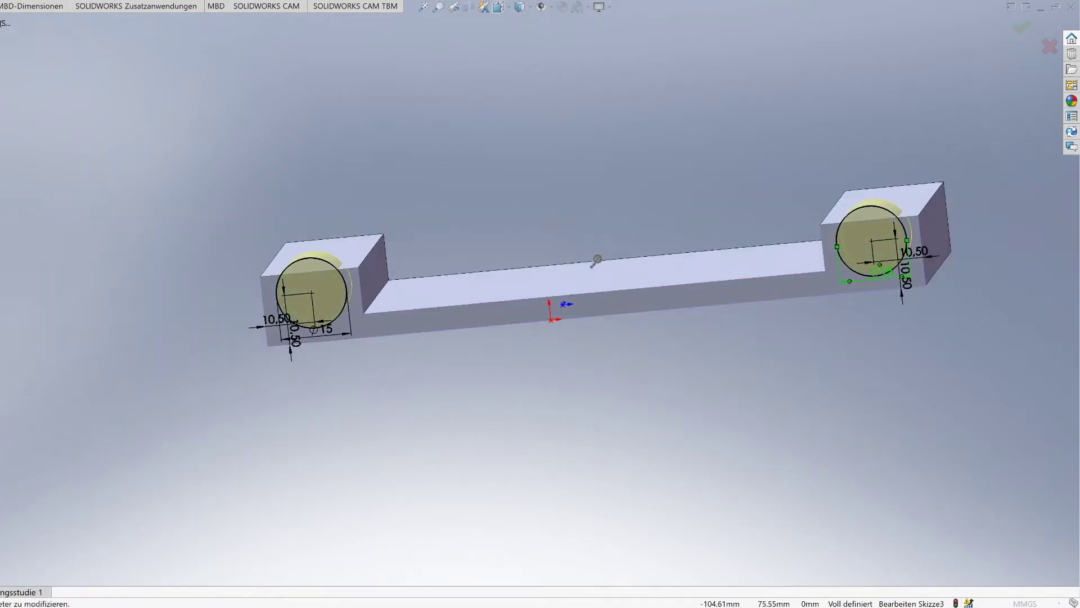
pyautogui.click(1023, 27)
pyautogui.scroll(10, 427, 297)
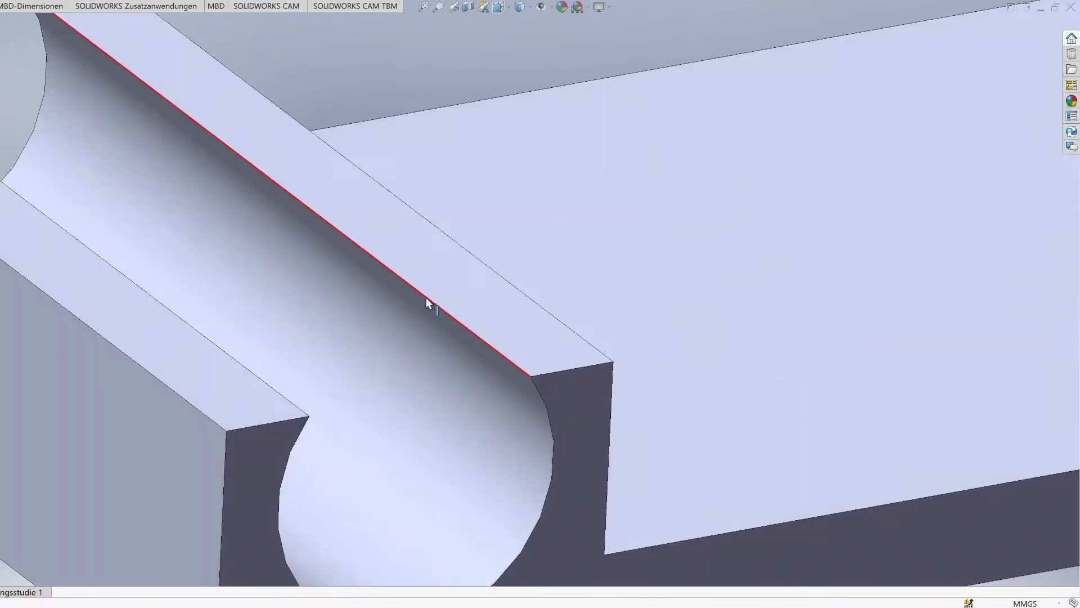
pyautogui.moveTo(119, 306); pyautogui.dragTo(222, 477, button='middle')
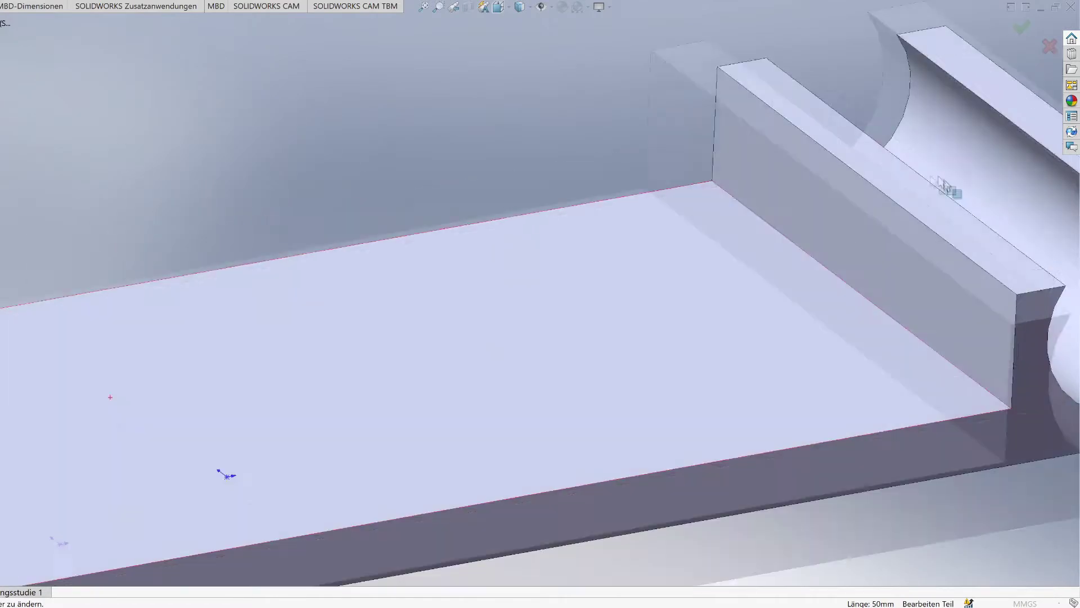
# - Orbit above the bar and select its top face for a new sketch
pyautogui.scroll(3, 810, 234)
pyautogui.scroll(-10, 810, 234)
pyautogui.moveTo(345, 451)
pyautogui.mouseDown(button='middle')
pyautogui.moveTo(279, 475)
pyautogui.moveTo(410, 229)
pyautogui.mouseUp(button='middle')
pyautogui.click(411, 229)
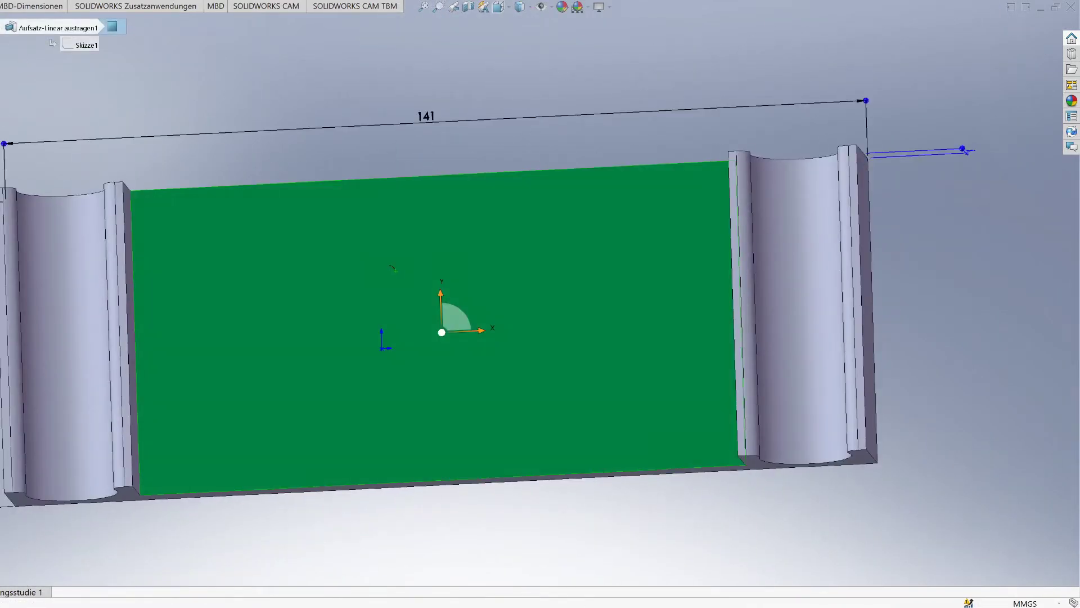
pyautogui.click(145, 199)
# - Draw the top and bottom V-shaped notches pointing inward from the face's long edges
pyautogui.click(690, 167)
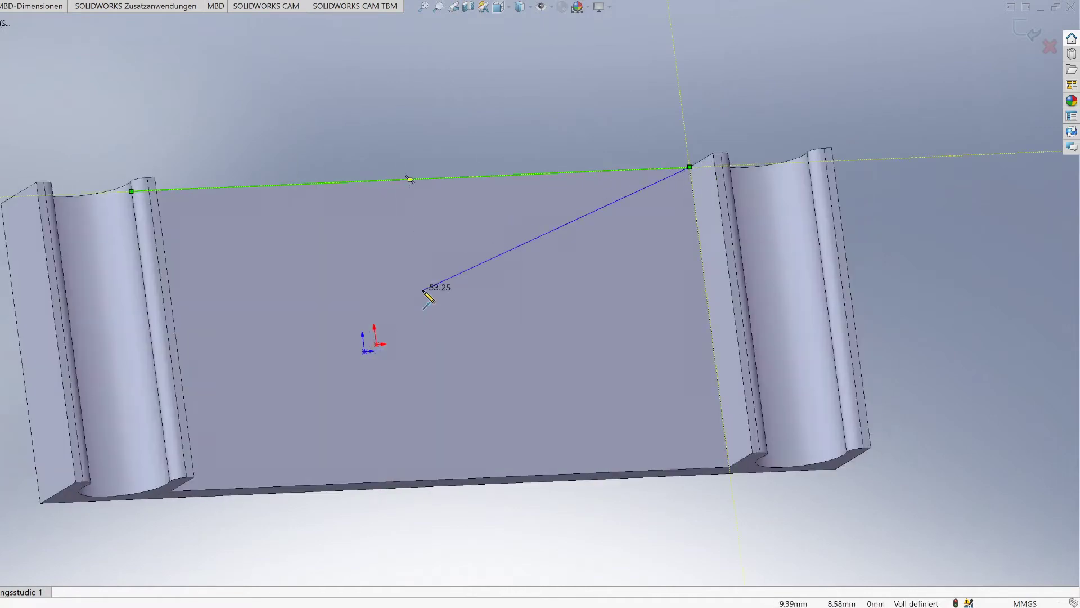
pyautogui.click(428, 273)
pyautogui.click(131, 191)
pyautogui.moveTo(131, 192); pyautogui.dragTo(200, 205, button='middle')
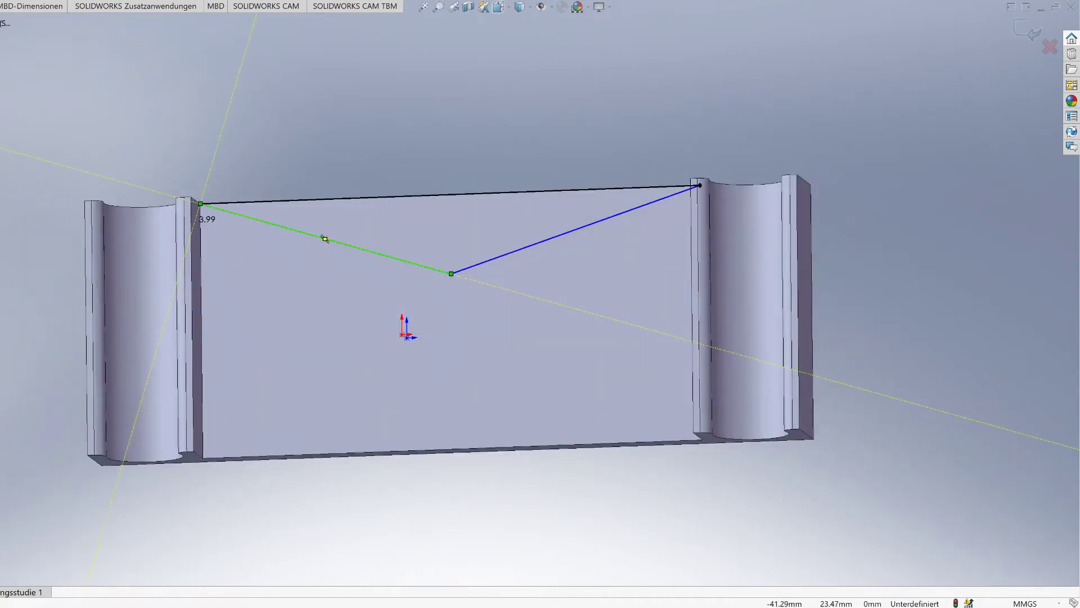
pyautogui.click(203, 457)
pyautogui.click(704, 440)
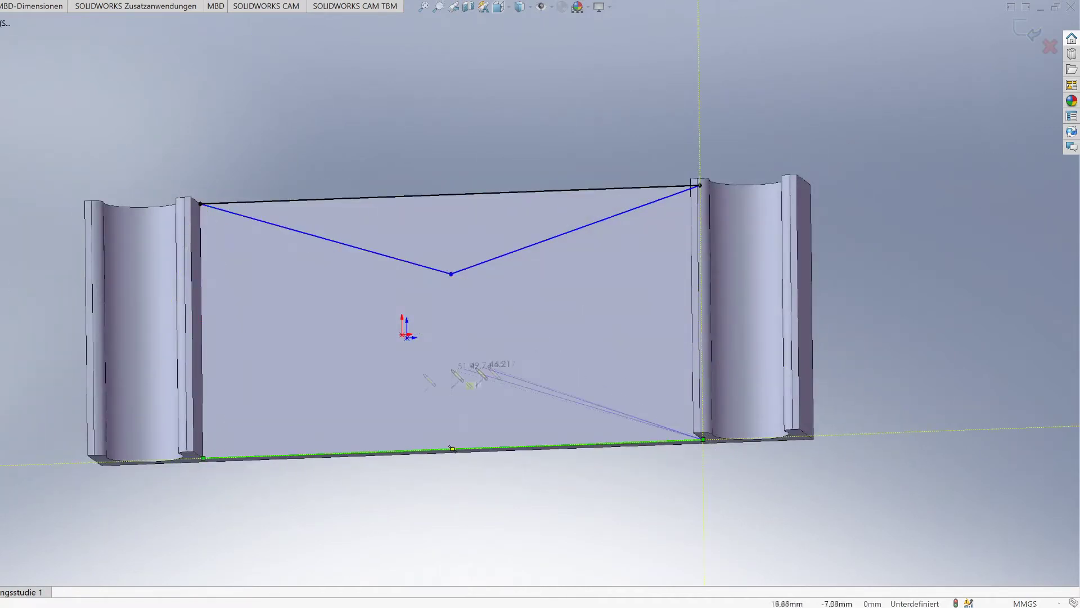
pyautogui.click(452, 379)
pyautogui.click(203, 458)
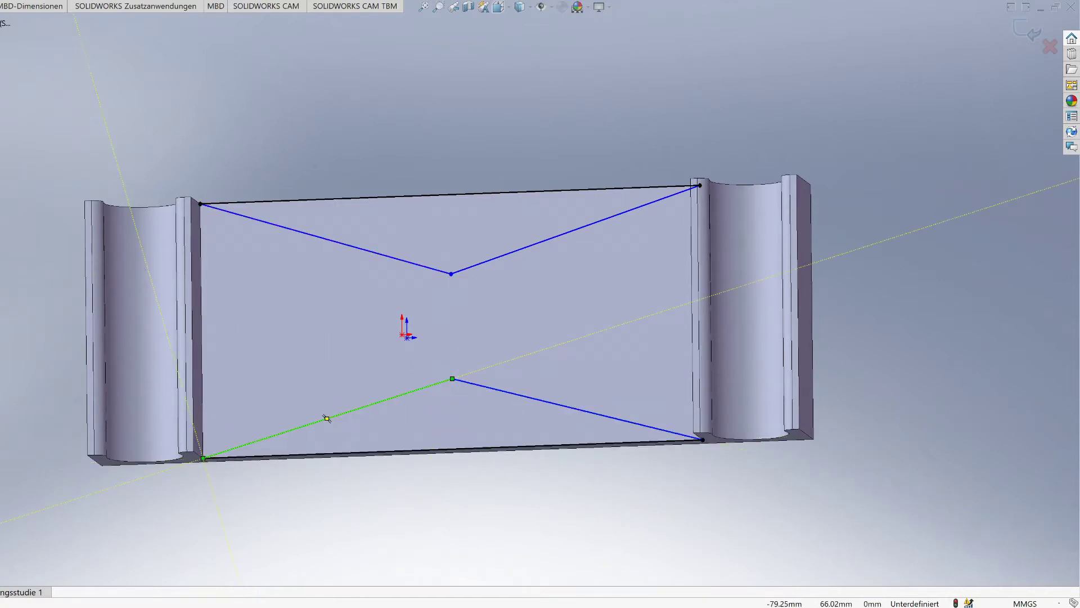
# - Draw the left and right V-shaped notches from the short edges, then exit the sketch
pyautogui.click(203, 403)
pyautogui.click(366, 332)
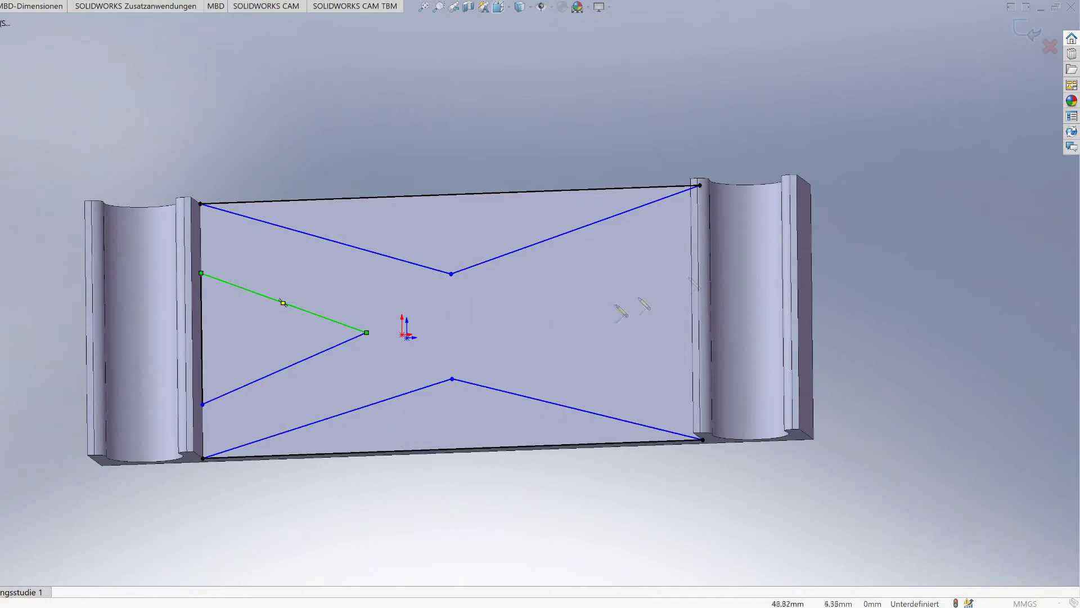
pyautogui.scroll(-3, 787, 281)
pyautogui.click(596, 193)
pyautogui.click(638, 439)
pyautogui.click(395, 339)
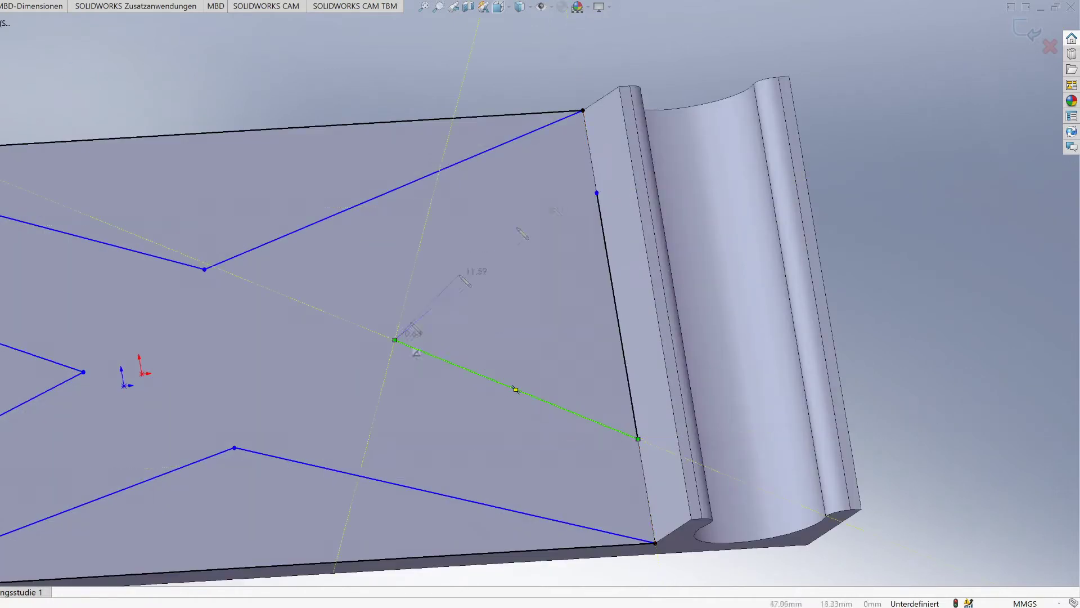
pyautogui.click(597, 193)
pyautogui.hotkey('ctrl', '8')
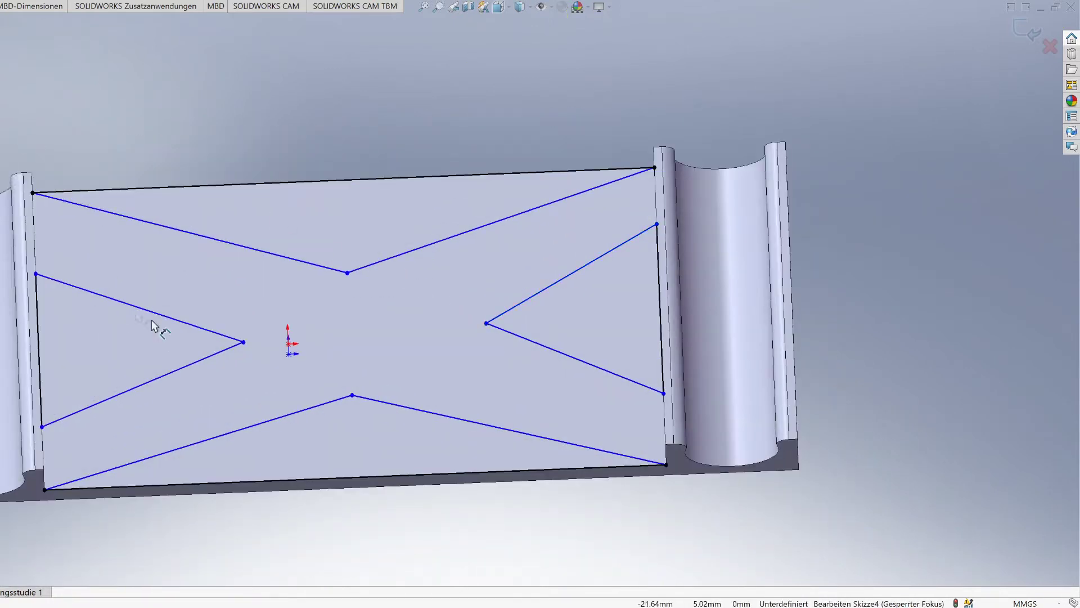
pyautogui.hotkey('ctrl', 'b')
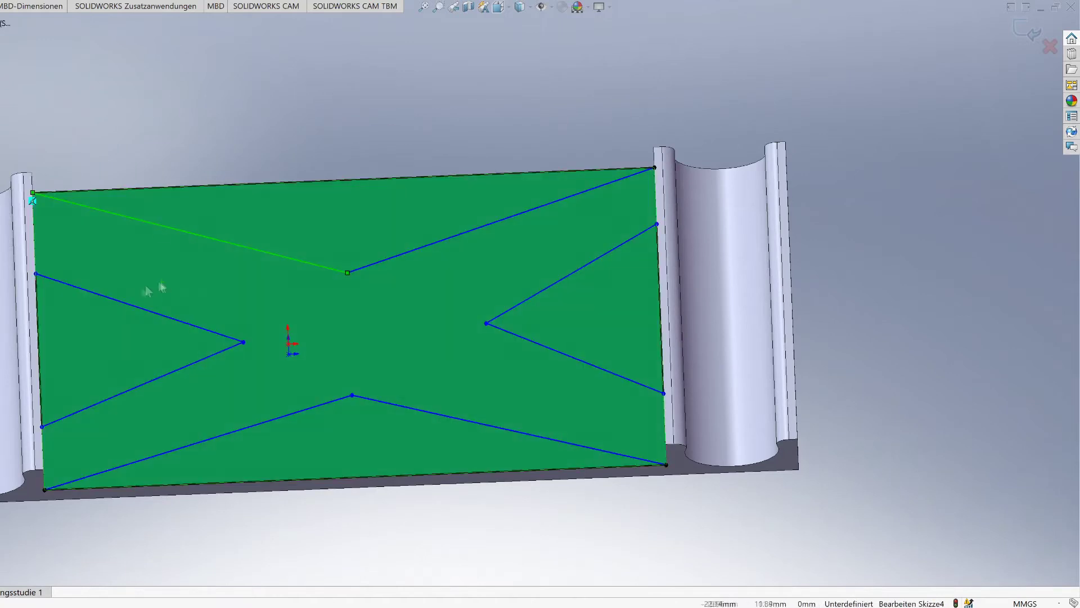
pyautogui.click(135, 309)
# - Reposition the top, right and bottom notch tips and make the right notch lines parallel
pyautogui.click(120, 214)
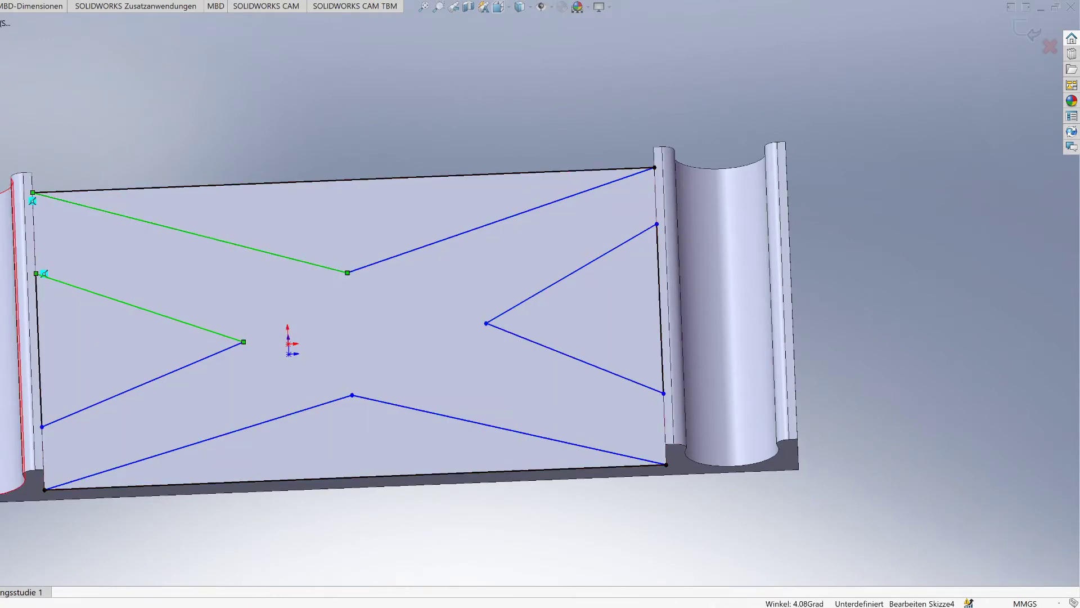
pyautogui.moveTo(348, 272); pyautogui.dragTo(340, 293)
pyautogui.moveTo(486, 323); pyautogui.dragTo(473, 298)
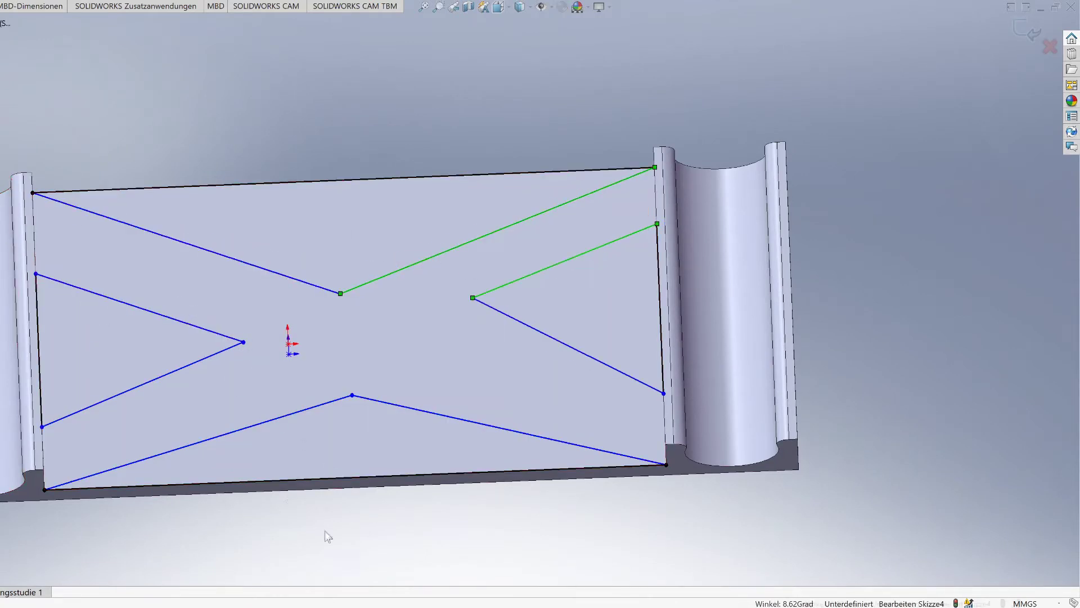
pyautogui.moveTo(352, 395); pyautogui.dragTo(340, 365)
pyautogui.click(501, 422)
pyautogui.keyDown('ctrl'); pyautogui.click(562, 343); pyautogui.keyUp('ctrl')
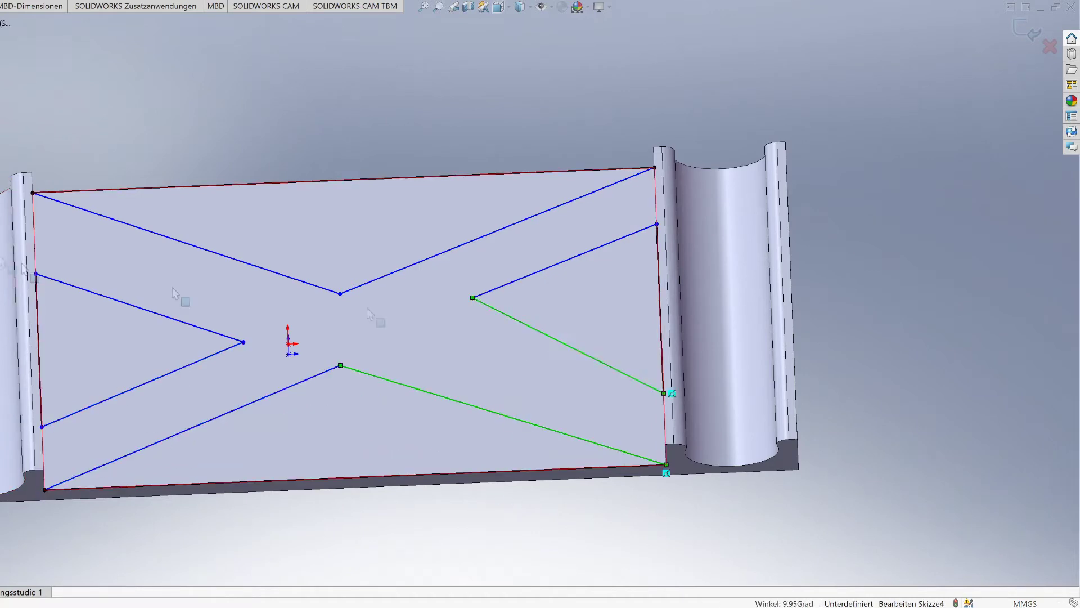
# - Dimension the upper-left, lower-left and upper-right strip widths to 9.50
pyautogui.click(150, 313)
pyautogui.click(168, 237)
pyautogui.click(153, 279)
pyautogui.write('9.5')
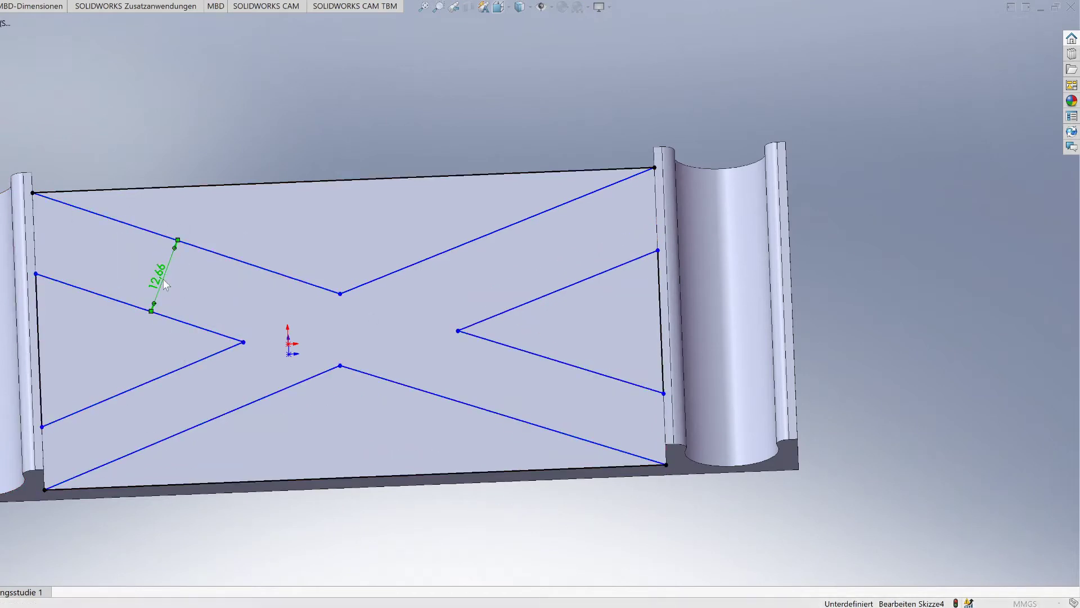
pyautogui.click(146, 377)
pyautogui.click(165, 431)
pyautogui.click(153, 404)
pyautogui.click(506, 228)
pyautogui.click(482, 321)
pyautogui.click(472, 275)
pyautogui.write('9.5')
pyautogui.press('Return')
# - Dimension the lower-right strip to 9.50 and space the notch tips 13.50 apart
pyautogui.click(532, 428)
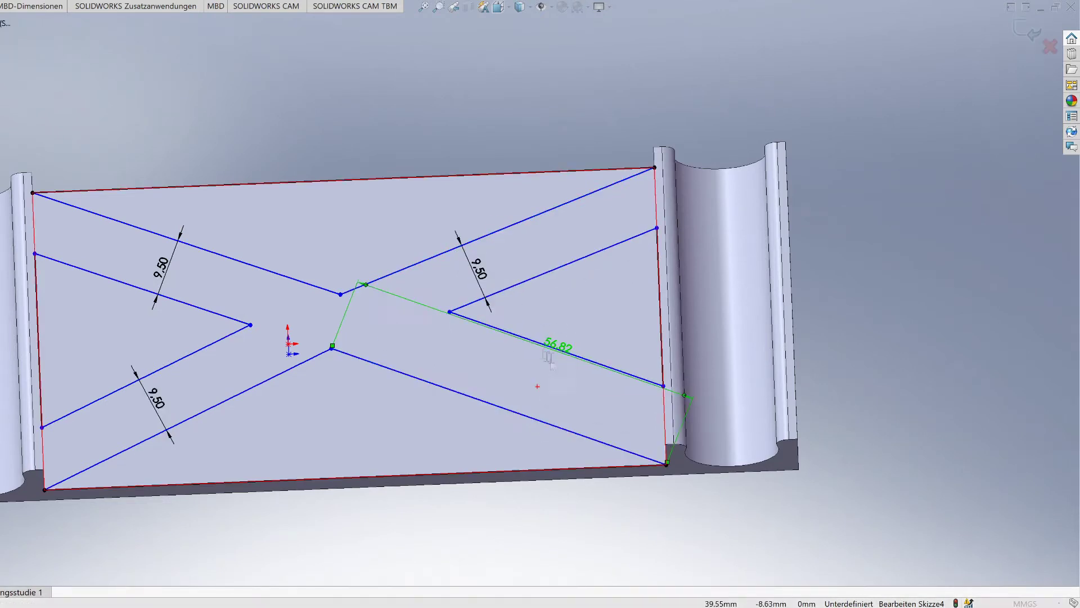
pyautogui.click(467, 318)
pyautogui.click(482, 401)
pyautogui.click(493, 363)
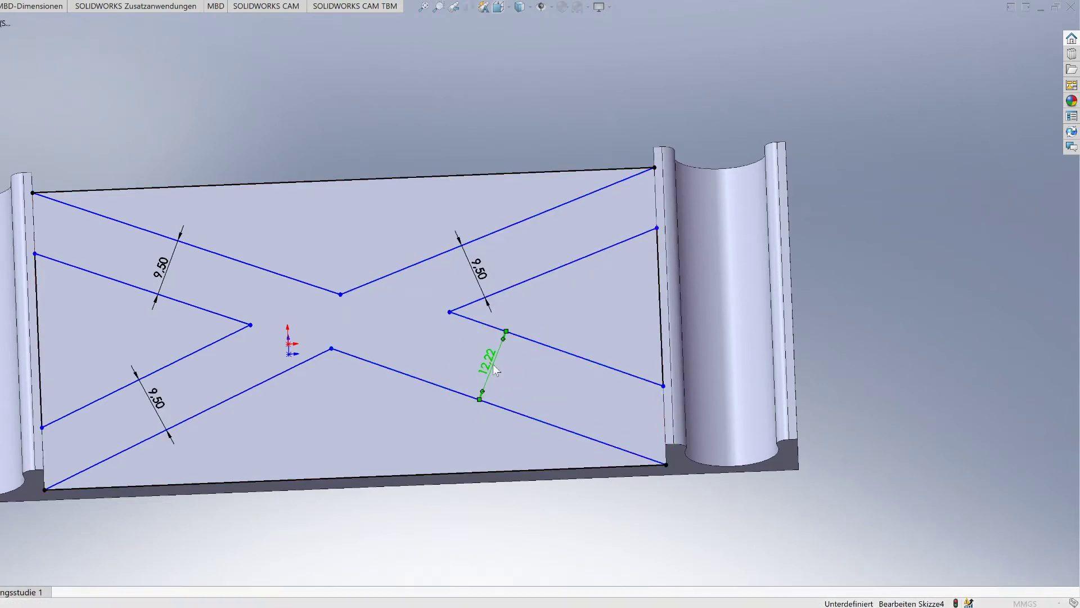
pyautogui.write('9.5')
pyautogui.press('Return')
pyautogui.click(444, 326)
pyautogui.click(401, 327)
pyautogui.write('13.5')
pyautogui.press('Return')
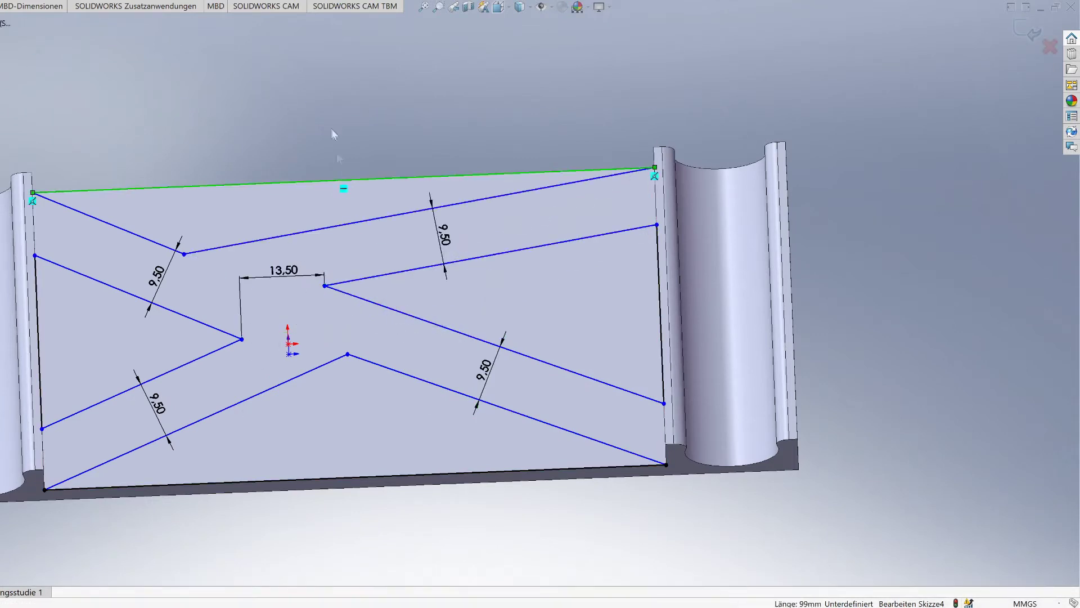
# - Add a Horizontal relation between the notch tip points to fully define the sketch
pyautogui.scroll(4, 343, 186)
pyautogui.click(391, 209)
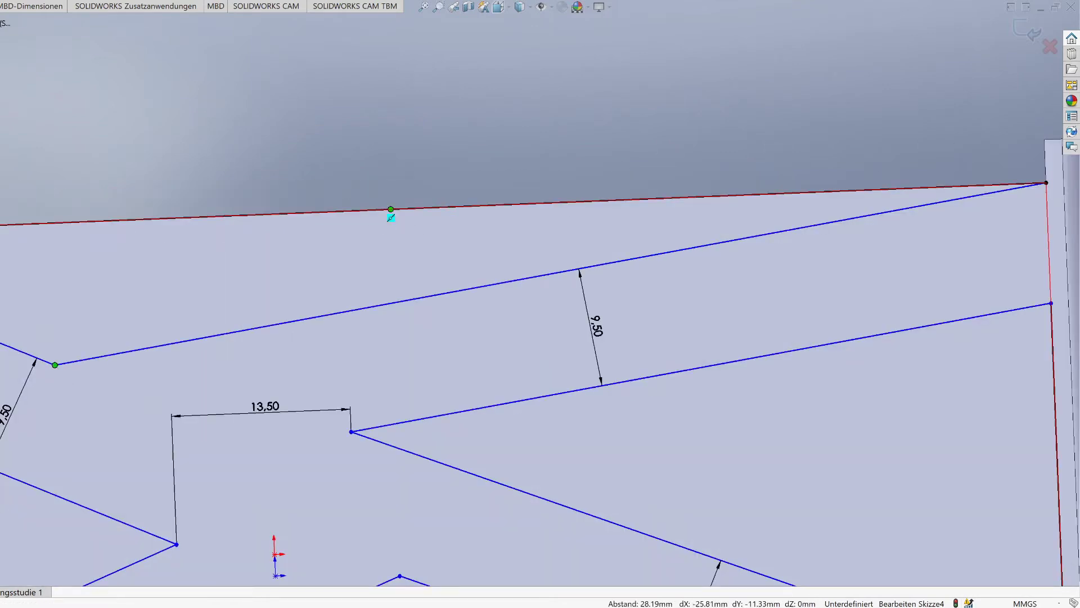
pyautogui.press('f')
pyautogui.scroll(4, 535, 348)
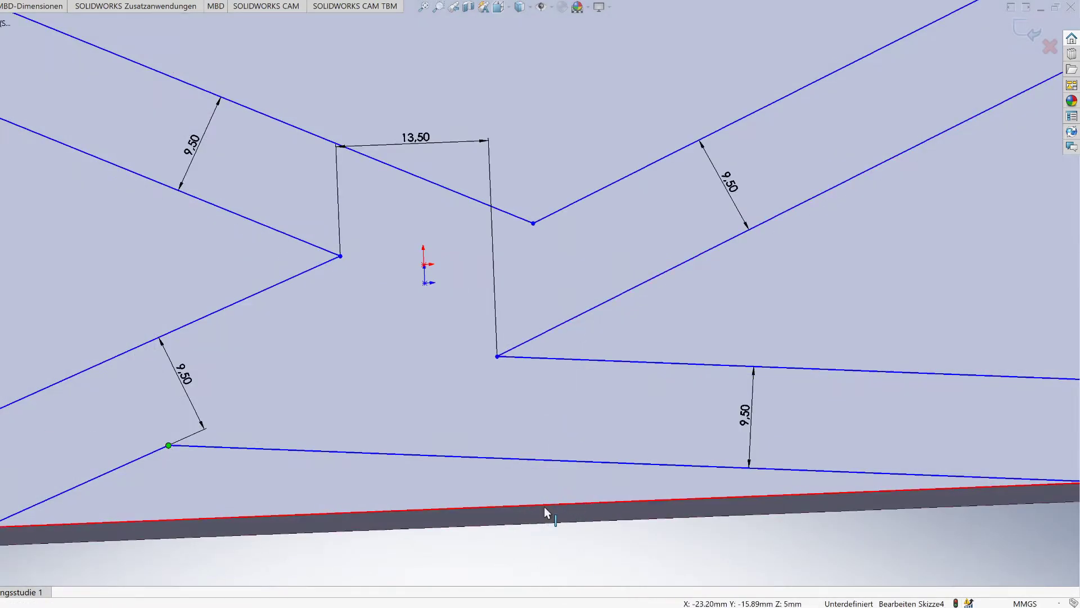
pyautogui.press('f')
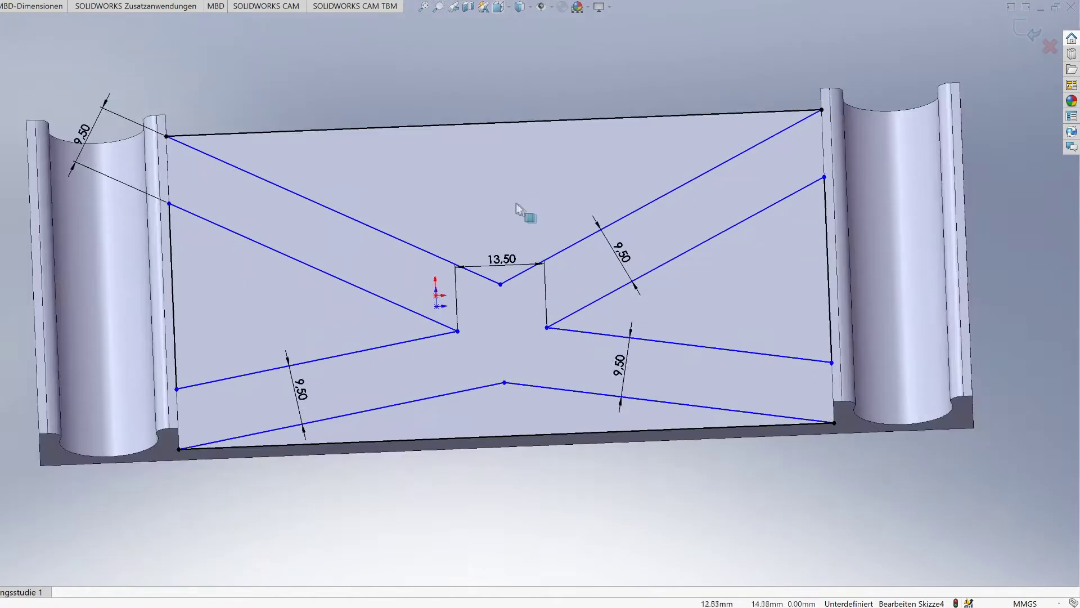
pyautogui.scroll(3, 530, 280)
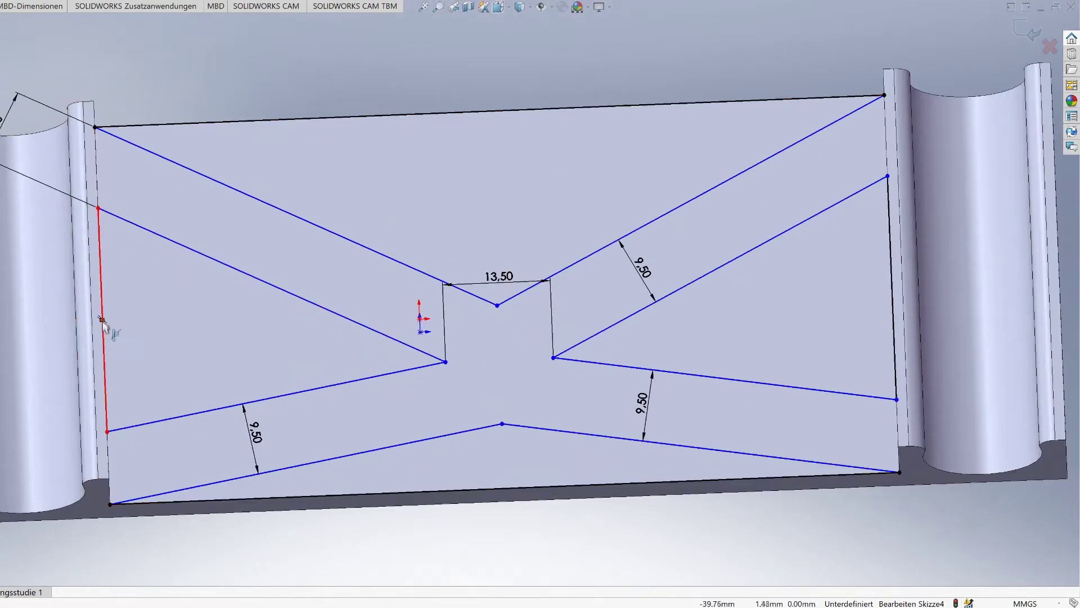
pyautogui.keyDown('ctrl'); pyautogui.click(446, 363); pyautogui.keyUp('ctrl')
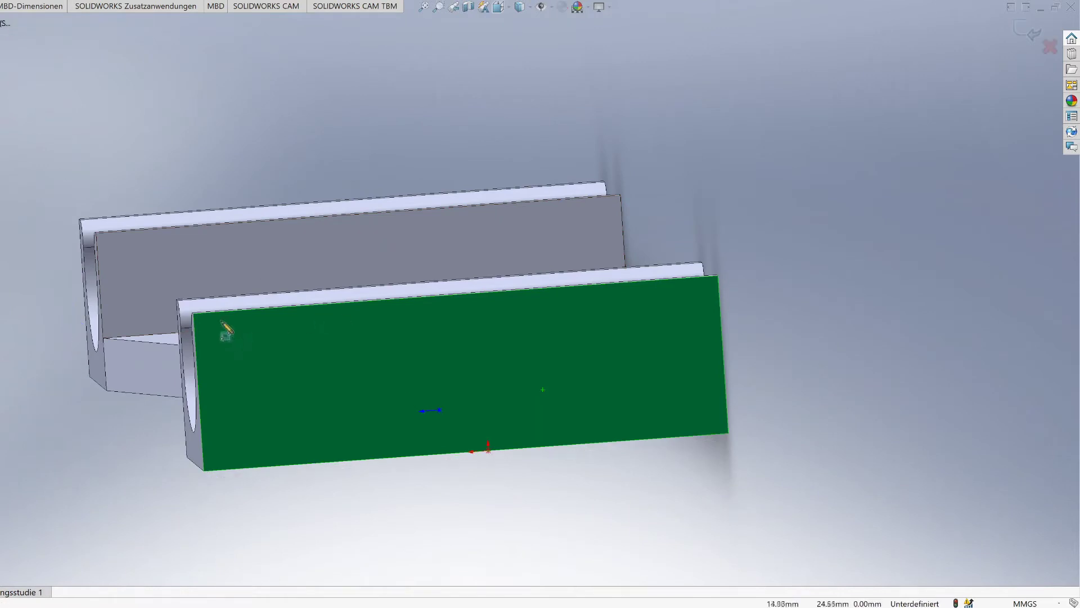
pyautogui.click(613, 440)
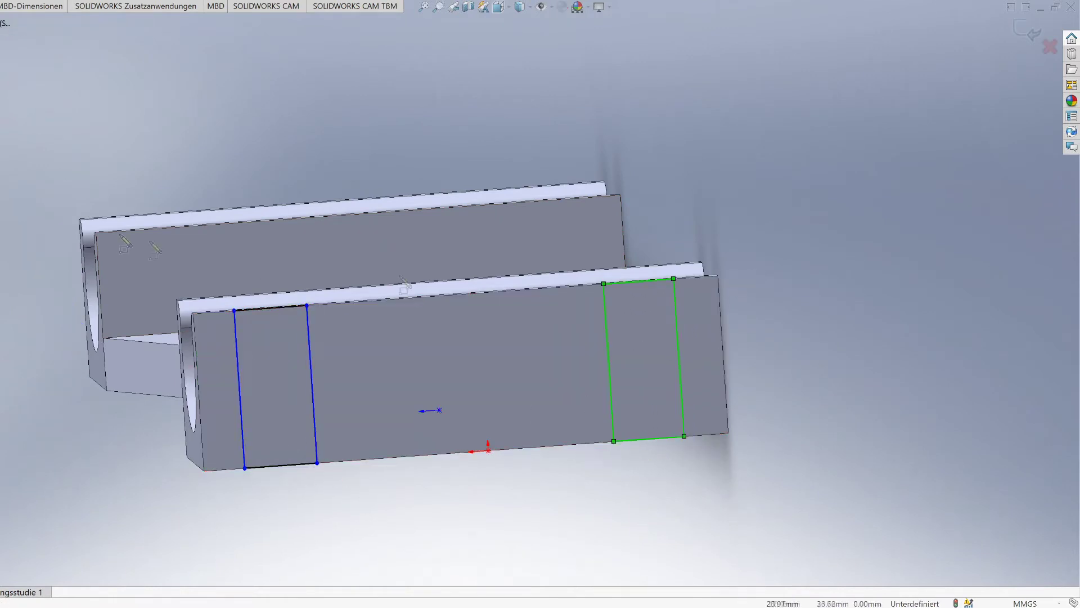
# - Dimension the first side's pad rectangles to 5 mm widths and a 5 mm edge offset
pyautogui.scroll(5, 241, 473)
pyautogui.click(234, 459)
pyautogui.click(349, 450)
pyautogui.click(285, 448)
pyautogui.write('5')
pyautogui.press('Return')
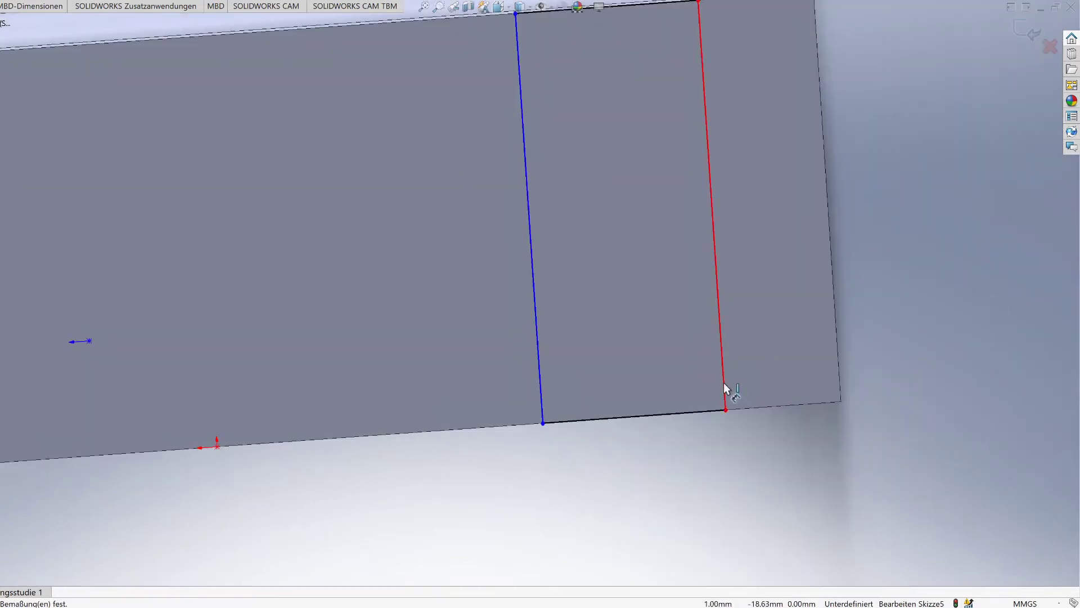
pyautogui.click(722, 382)
pyautogui.click(785, 372)
pyautogui.write('5')
pyautogui.click(618, 417)
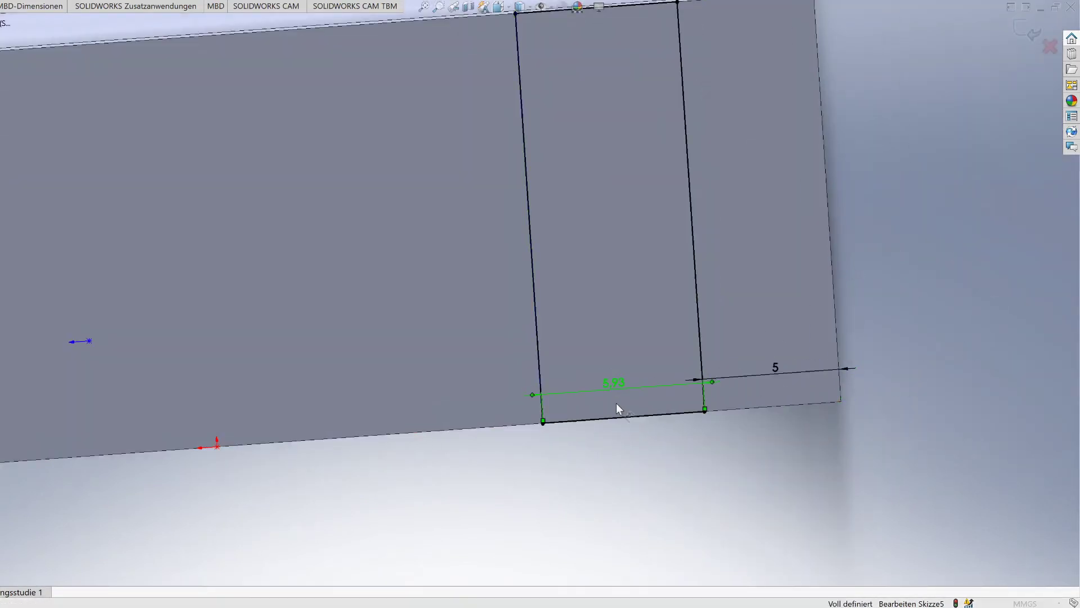
pyautogui.write('5')
pyautogui.scroll(-5, 231, 289)
# - Sketch two pad rectangles near the ends of the opposite side face
pyautogui.moveTo(231, 289); pyautogui.dragTo(292, 360, button='middle')
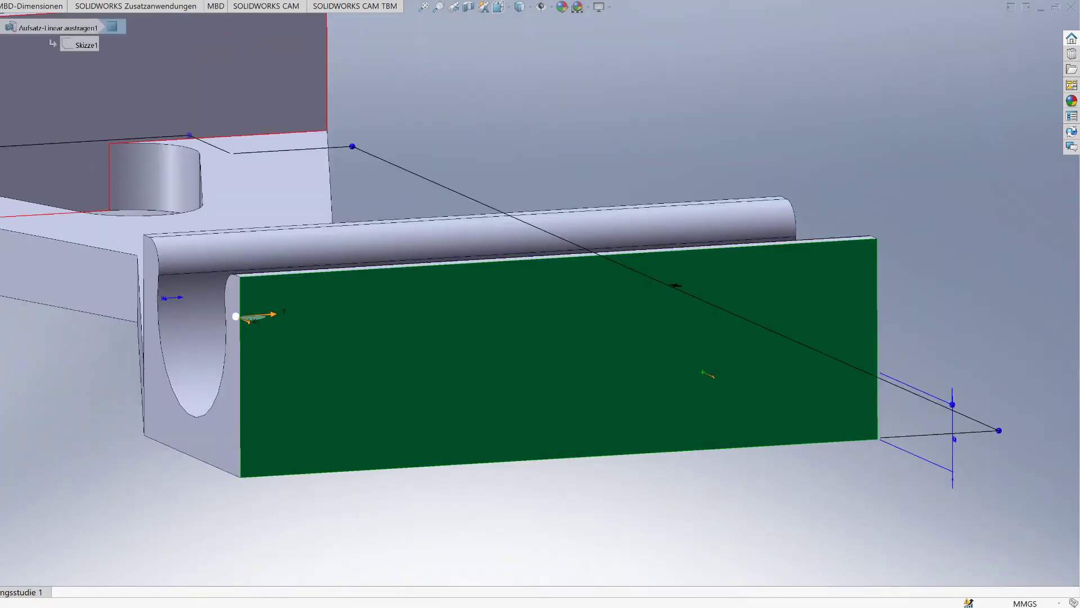
pyautogui.press('l')
pyautogui.click(300, 274)
pyautogui.moveTo(743, 447); pyautogui.dragTo(811, 242)
# - Dimension the new pad rectangles to 5 mm widths and 5 mm offsets from the face edges
pyautogui.click(346, 473)
pyautogui.write('5')
pyautogui.press('Return')
pyautogui.click(763, 449)
pyautogui.click(774, 425)
pyautogui.write('5')
pyautogui.press('Return')
pyautogui.click(814, 394)
pyautogui.click(877, 393)
pyautogui.click(240, 444)
pyautogui.click(299, 444)
pyautogui.click(264, 445)
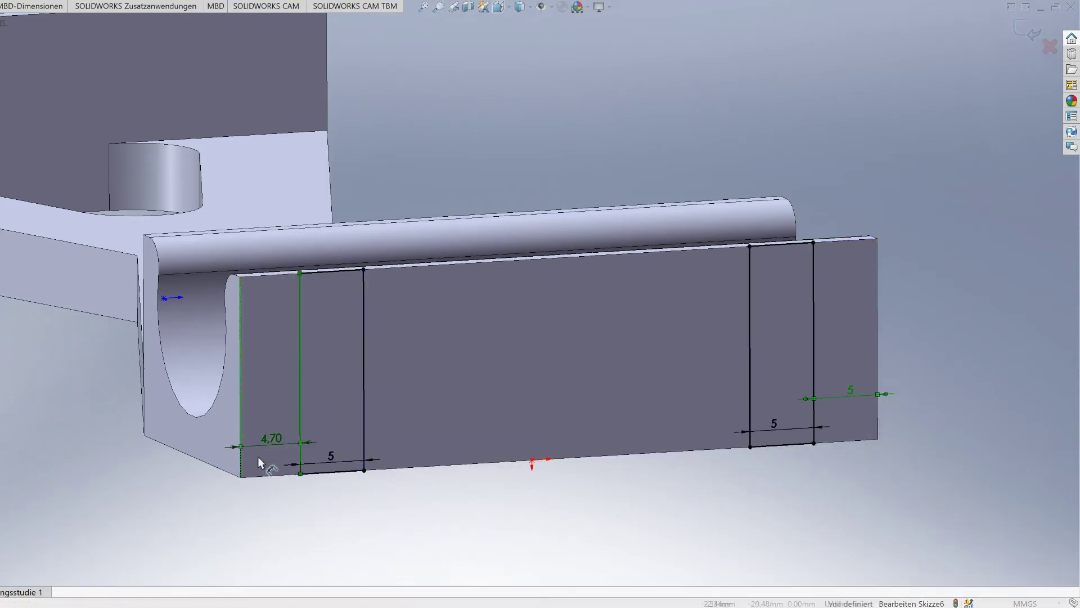
pyautogui.write('5')
pyautogui.press('Return')
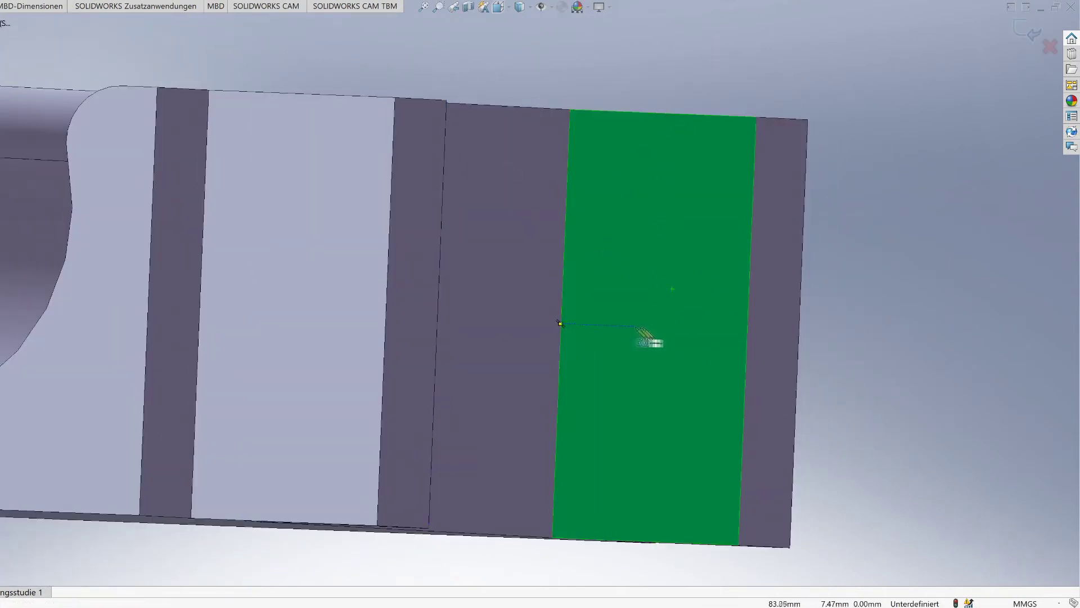
# - Sketch a hexagon on the end block face and cut it in as a nut pocket
pyautogui.moveTo(654, 326); pyautogui.dragTo(644, 319)
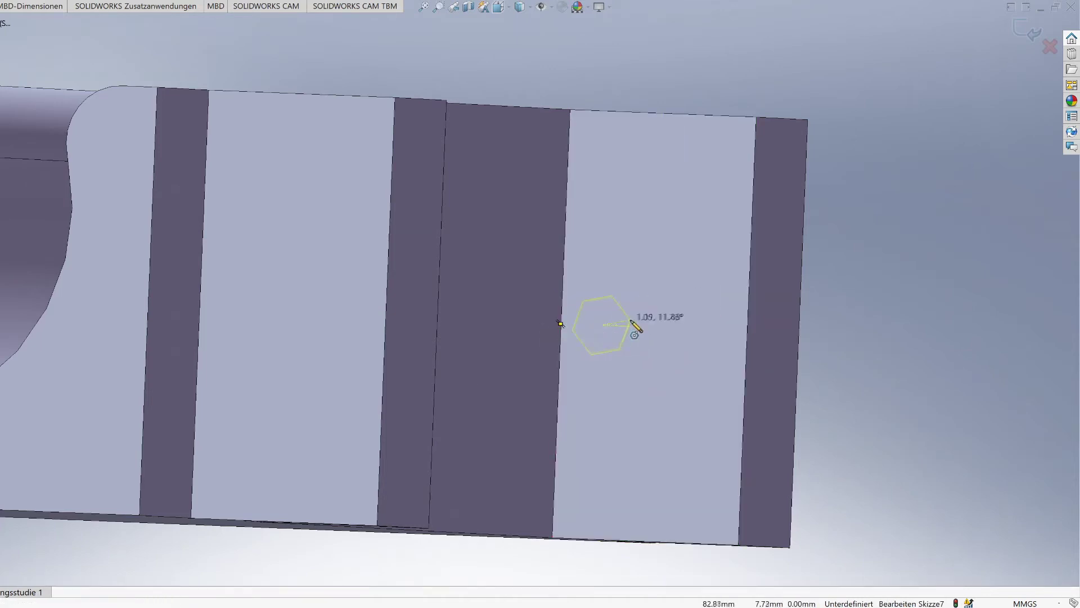
pyautogui.scroll(-5, 646, 335)
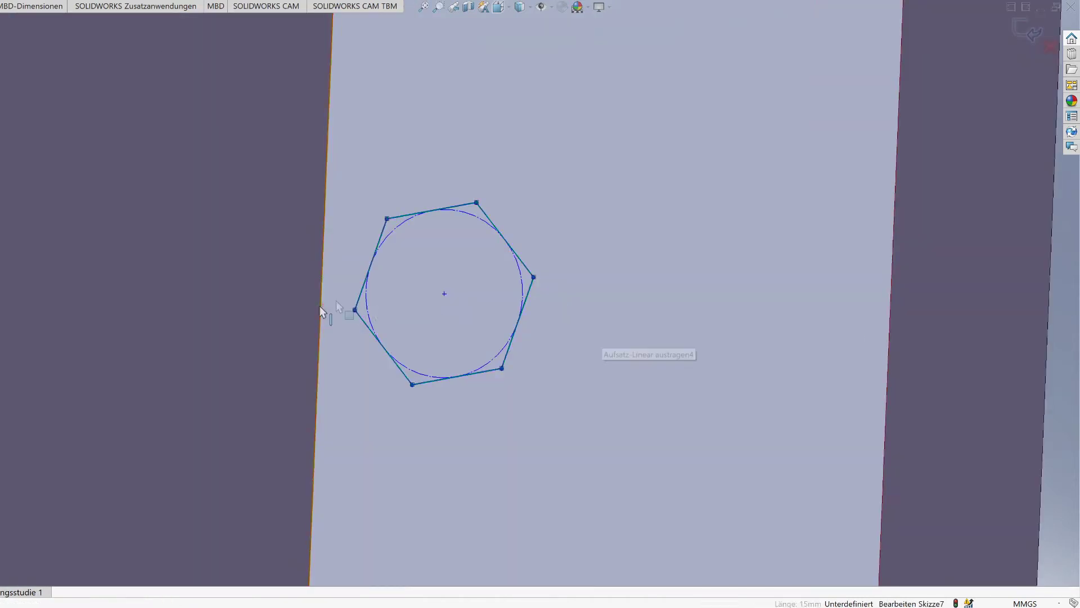
pyautogui.scroll(3, 609, 298)
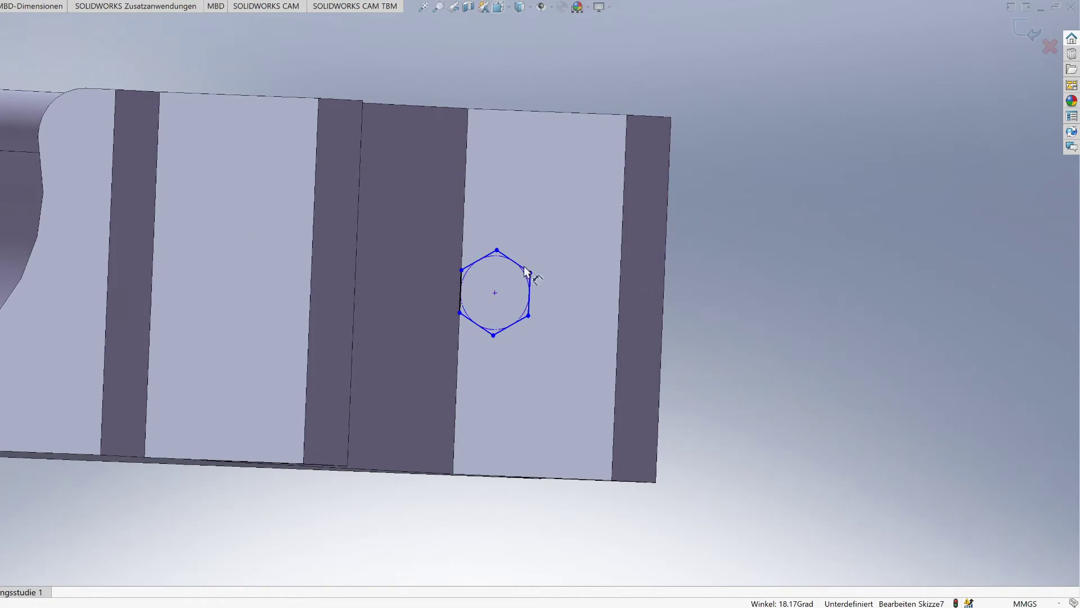
pyautogui.moveTo(524, 271); pyautogui.dragTo(604, 345)
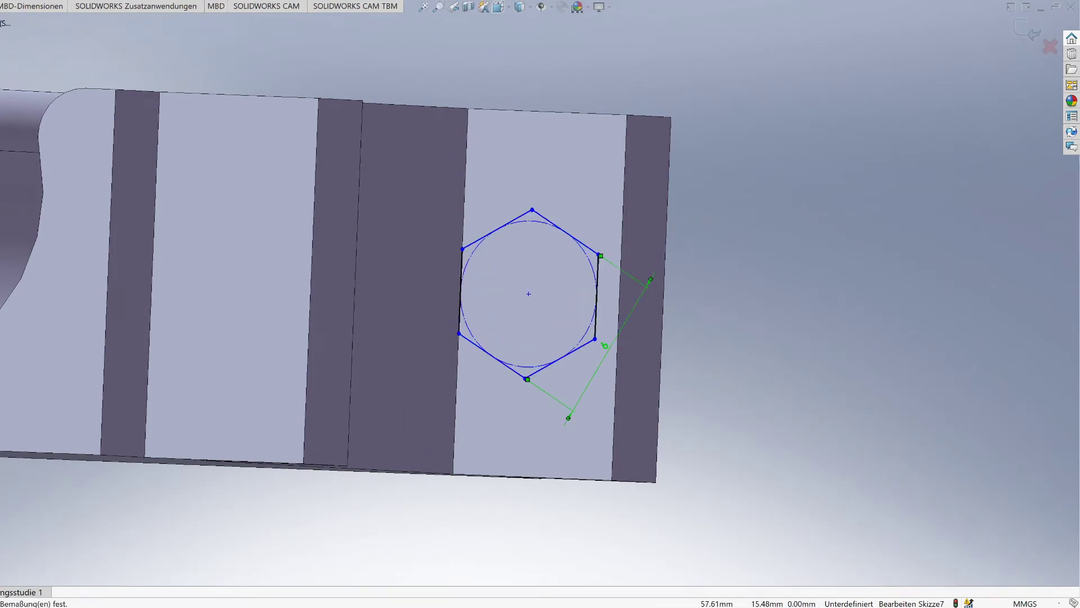
pyautogui.hotkey('ctrl', 'b')
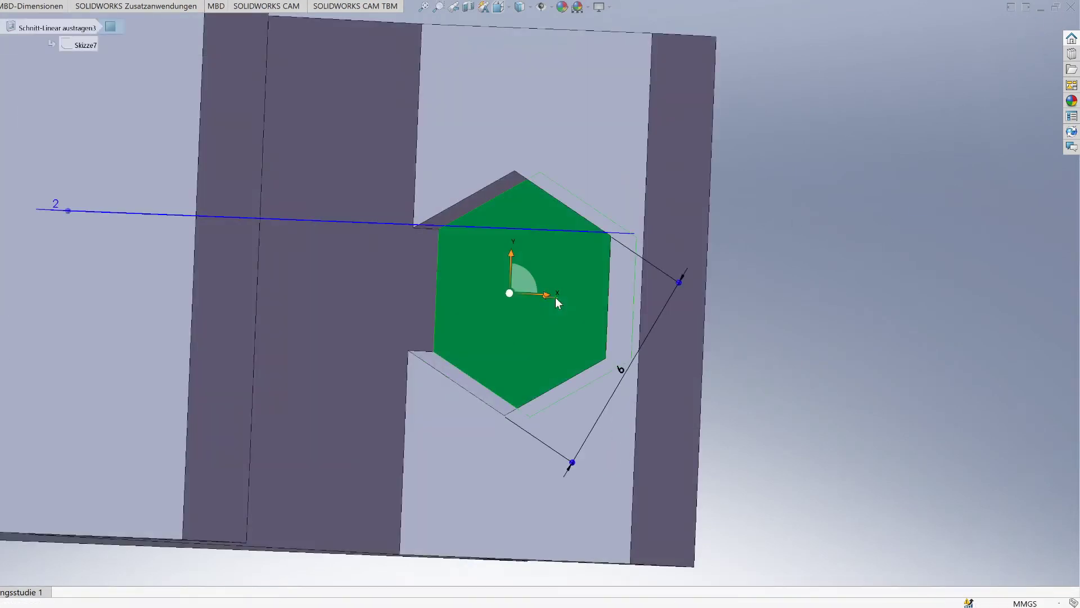
# - Sketch a small circle at the pocket centre and cut it through as a hole
pyautogui.press('l')
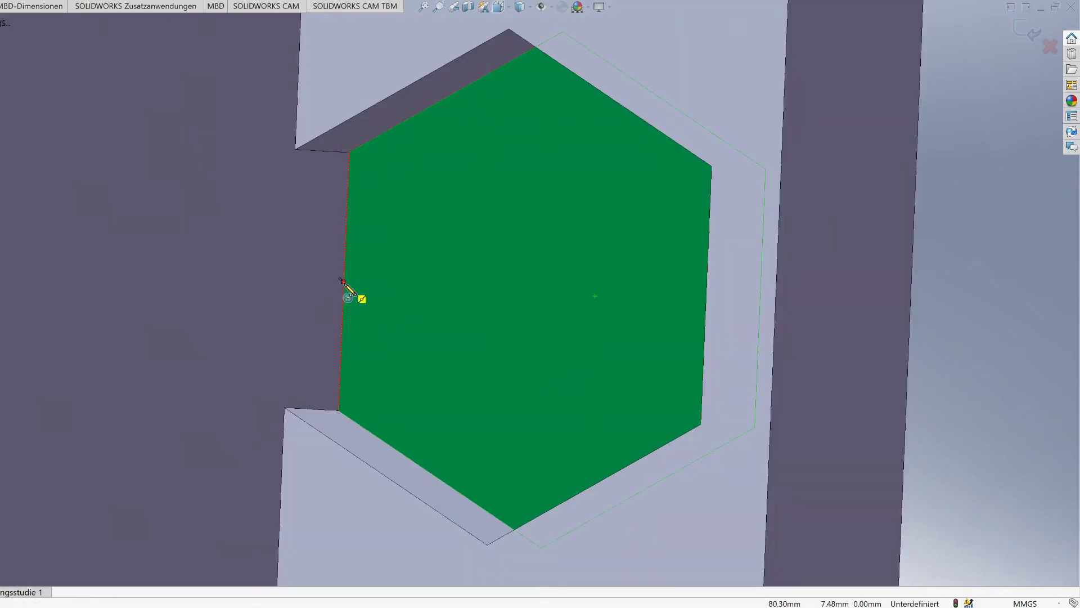
pyautogui.click(552, 289)
pyautogui.click(495, 197)
pyautogui.click(495, 197)
pyautogui.click(413, 286)
pyautogui.press('e')
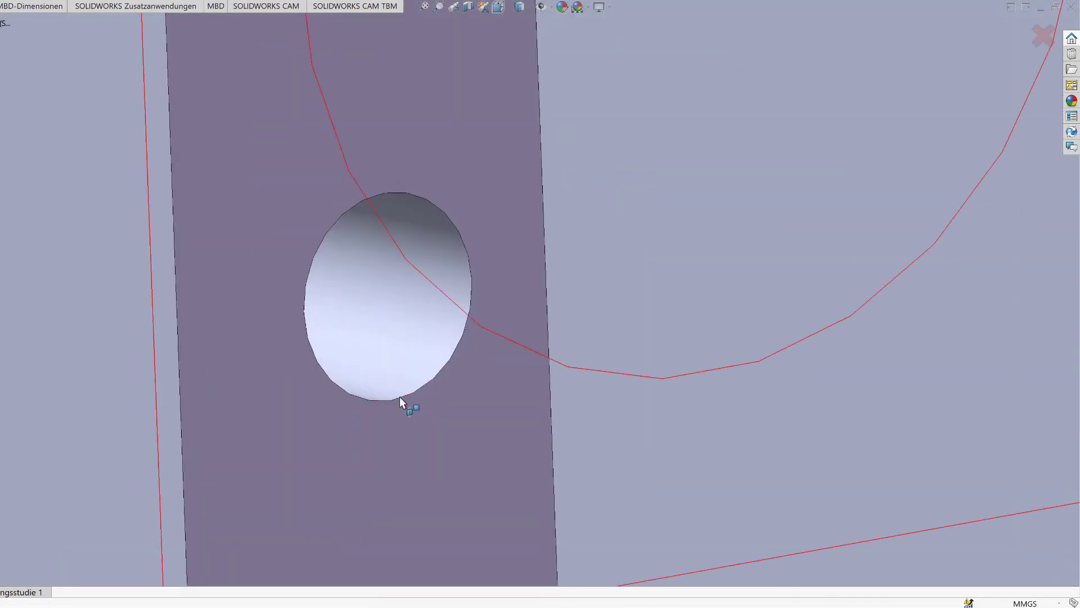
# - Sketch a hexagon around the hole's exit, aligned to the face edge
pyautogui.moveTo(387, 297); pyautogui.dragTo(465, 402)
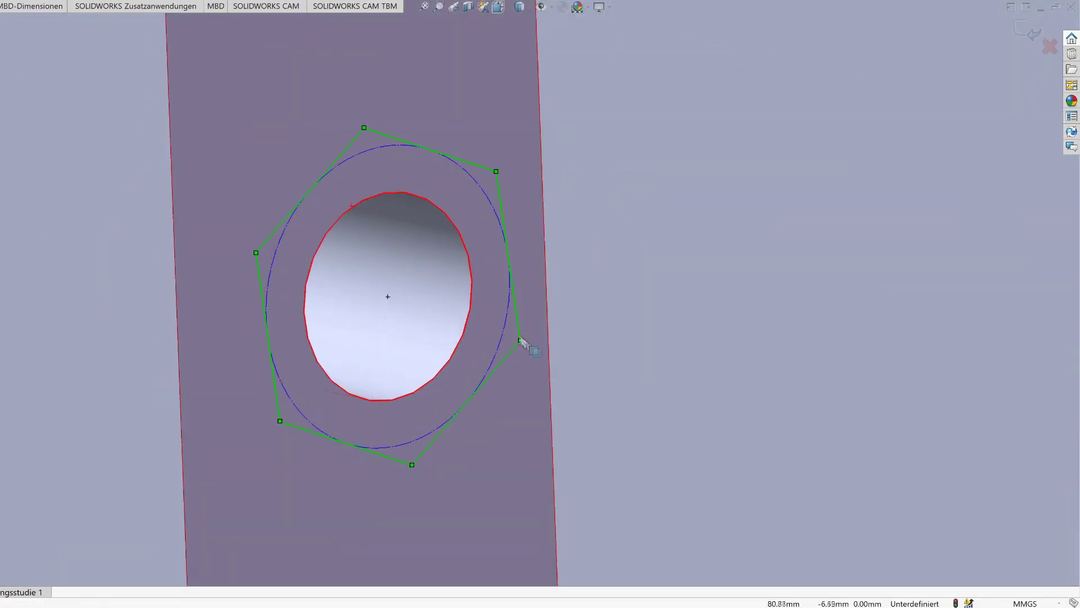
pyautogui.click(548, 309)
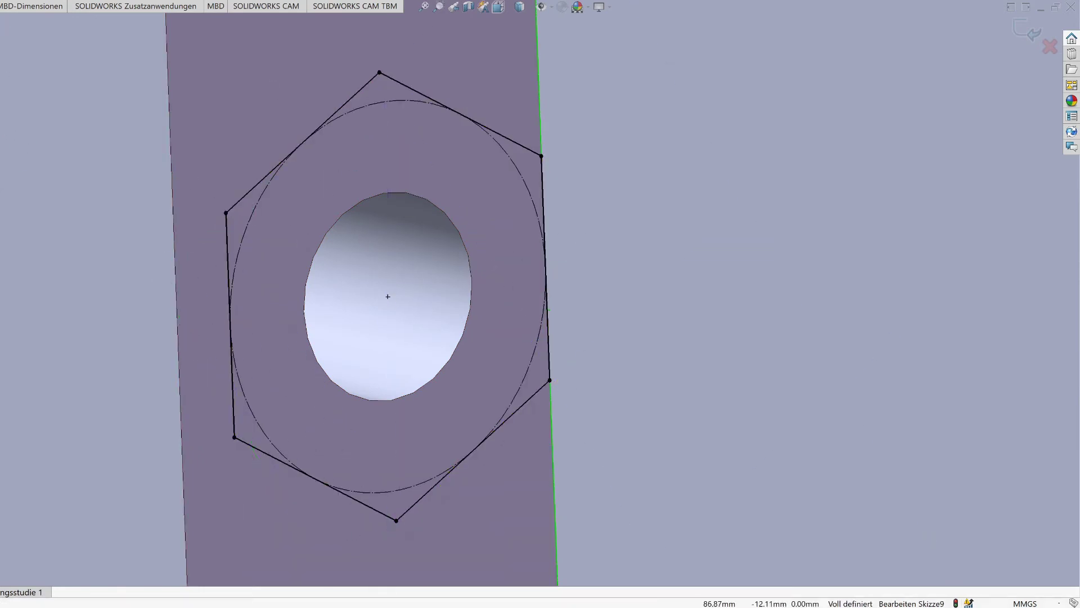
pyautogui.moveTo(268, 135); pyautogui.dragTo(268, 73, button='right')
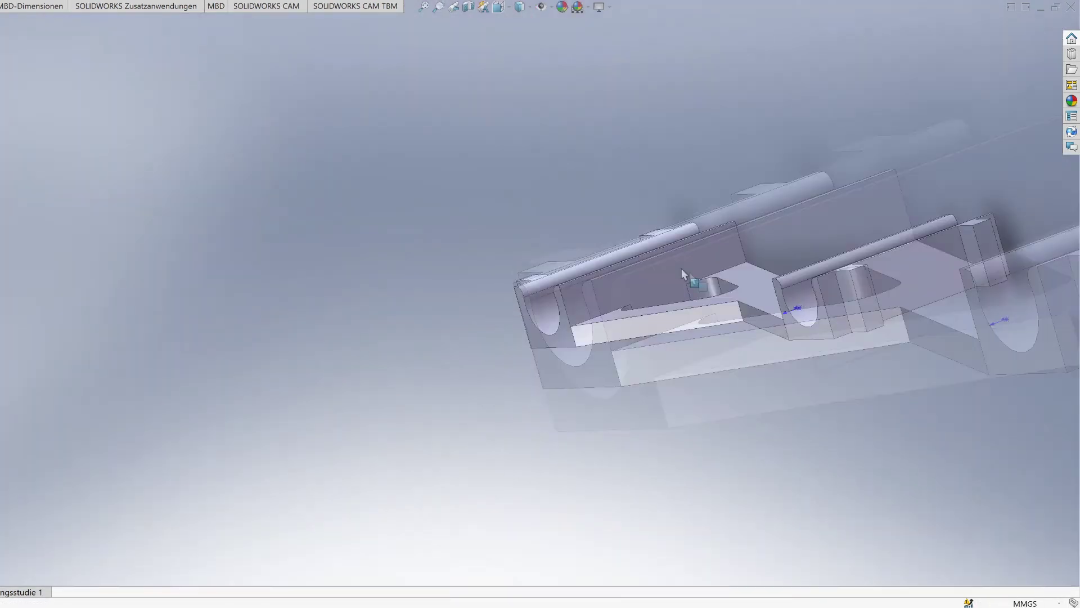
# - Sketch a six-sided polygon on the other end block's face and extrude-cut it as a pocket
pyautogui.scroll(5, 980, 205)
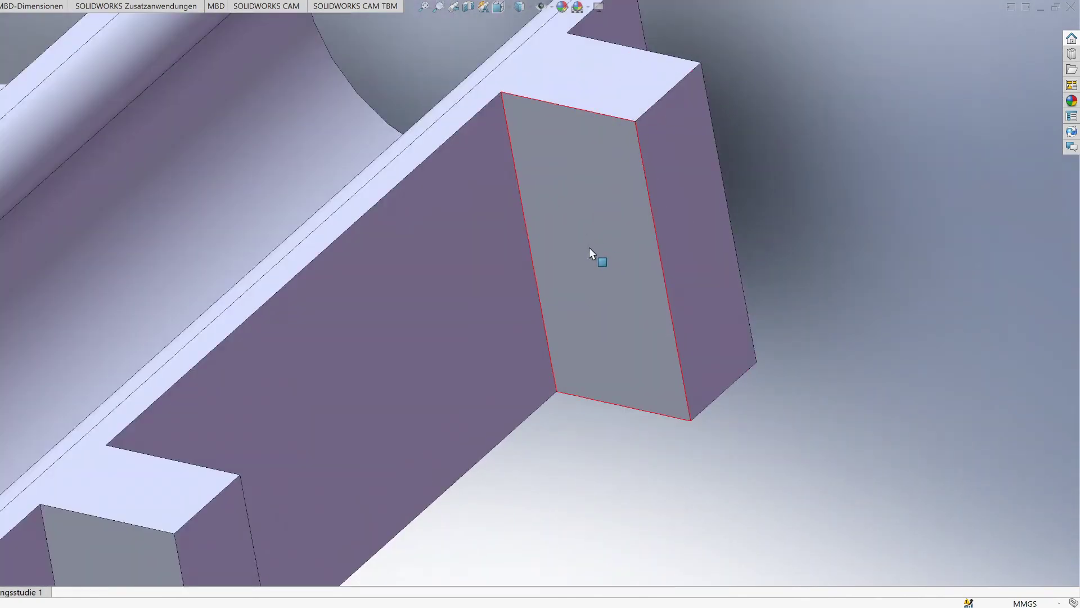
pyautogui.scroll(3, 593, 231)
pyautogui.scroll(-2, 615, 326)
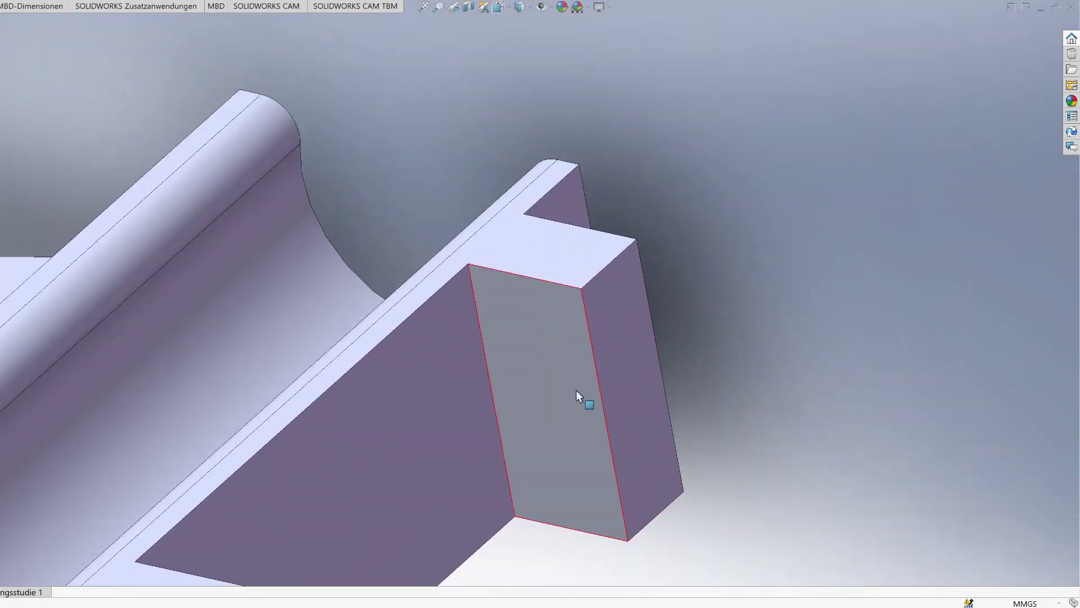
pyautogui.click(581, 408)
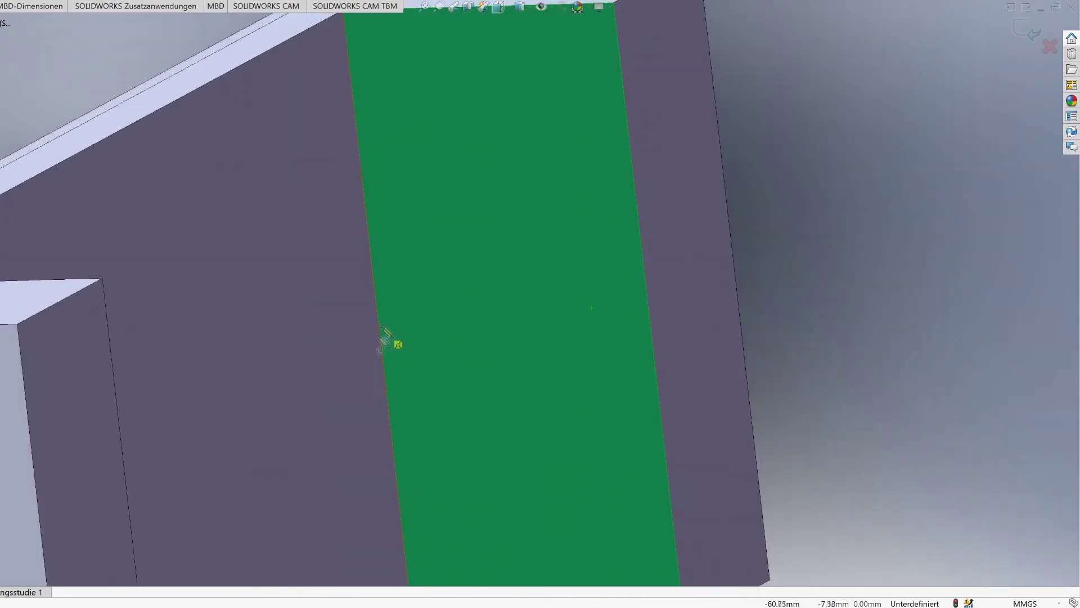
pyautogui.scroll(4, 495, 398)
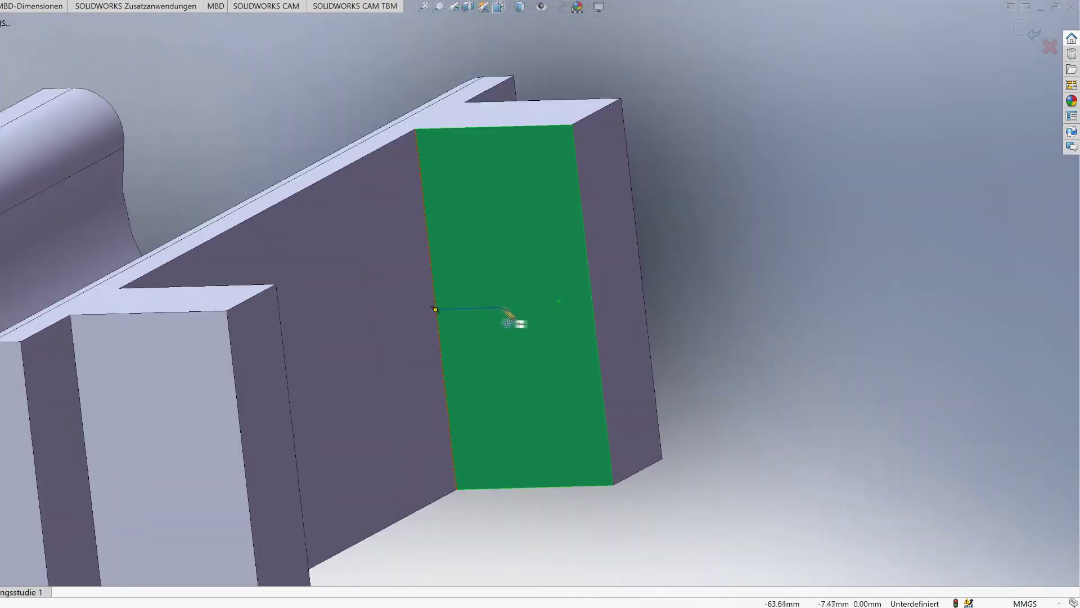
pyautogui.click(506, 307)
pyautogui.click(550, 268)
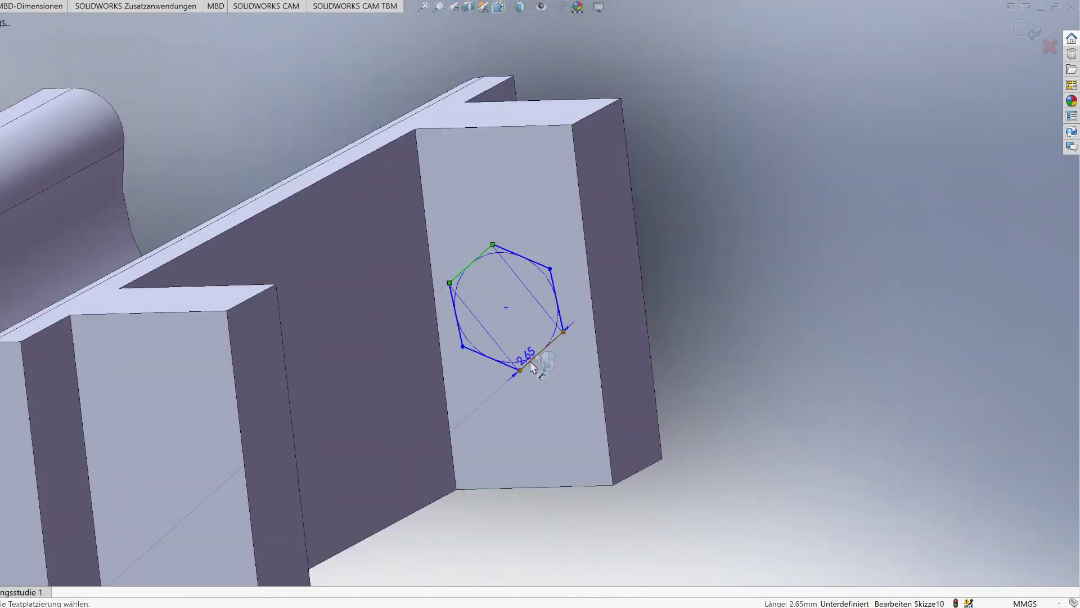
pyautogui.scroll(-5, 464, 351)
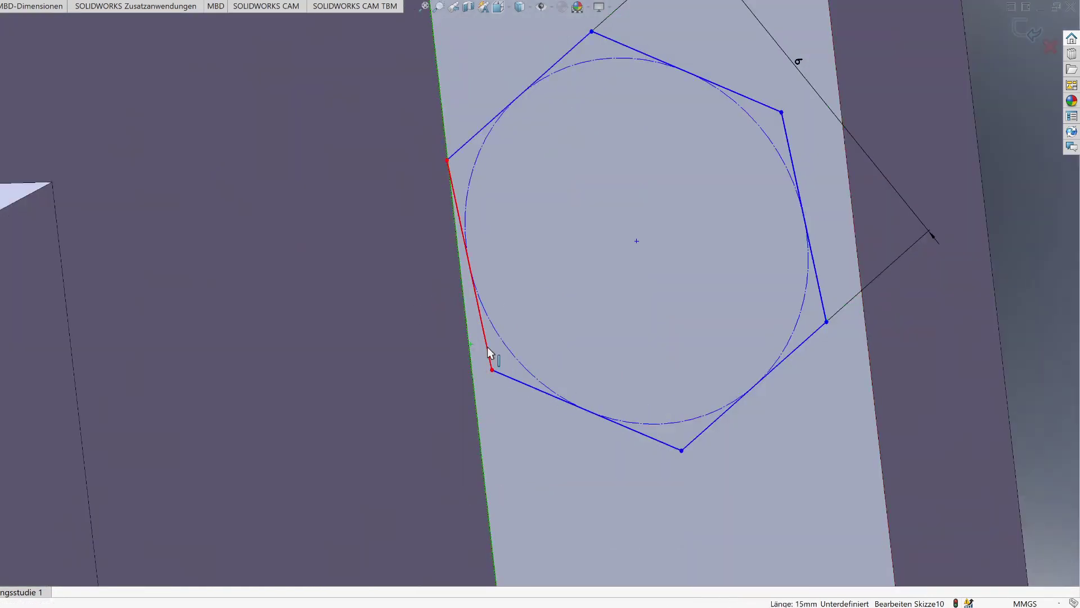
pyautogui.scroll(2, 471, 343)
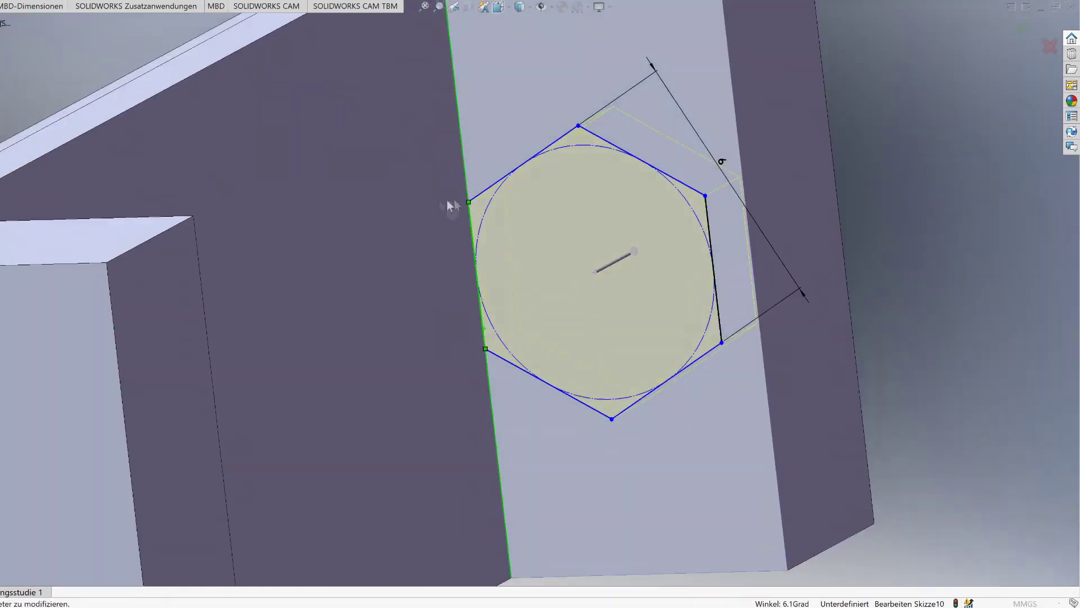
pyautogui.press('e')
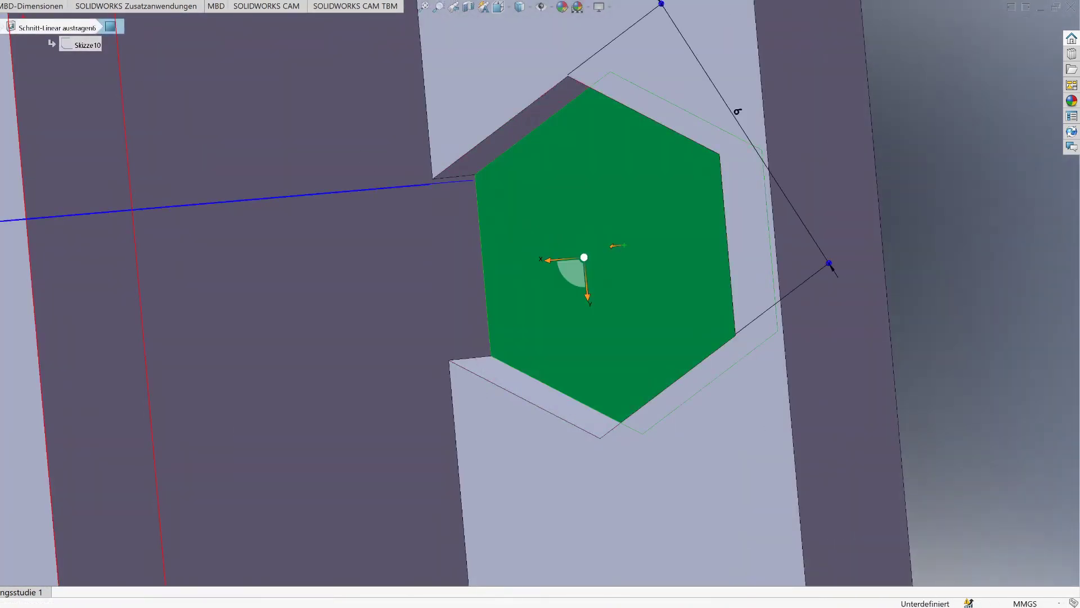
pyautogui.press('Escape')
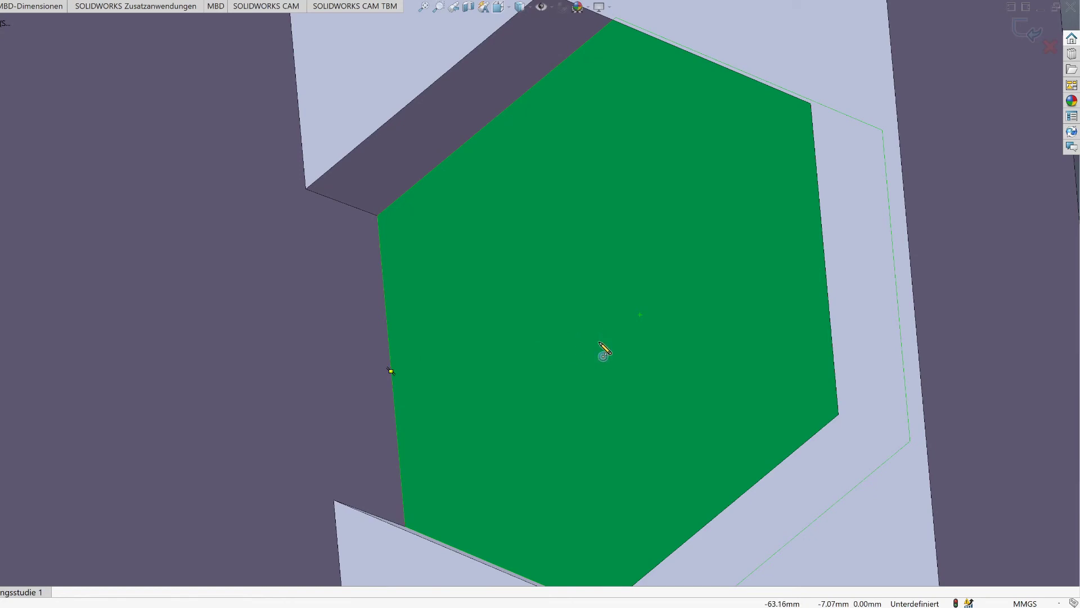
# - Cut a Ø3.20 through-hole from the centre of the second hexagon pocket
pyautogui.moveTo(644, 328); pyautogui.dragTo(552, 251)
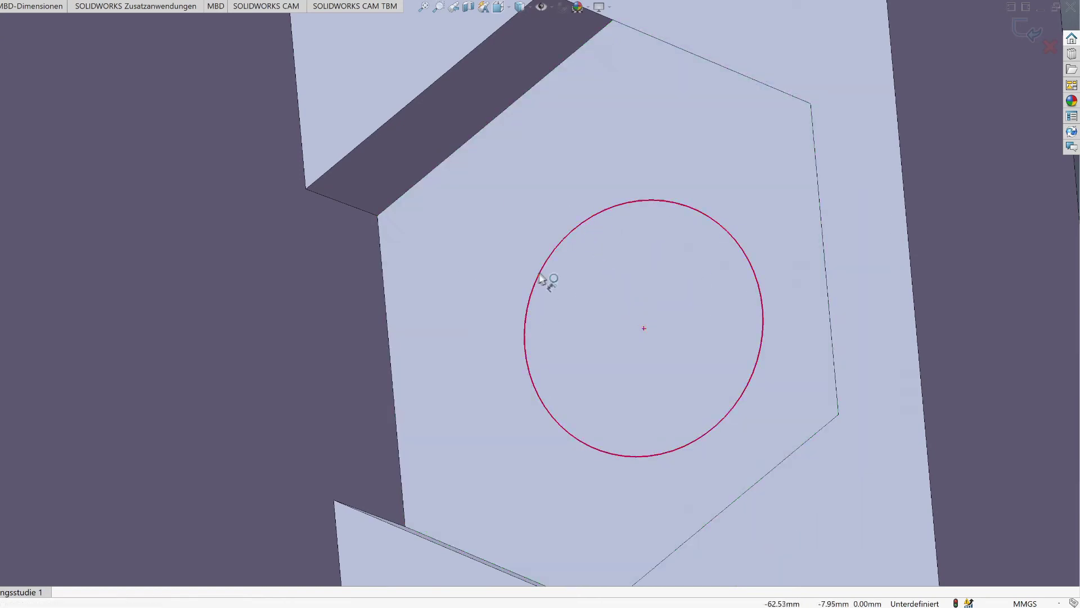
pyautogui.click(492, 347)
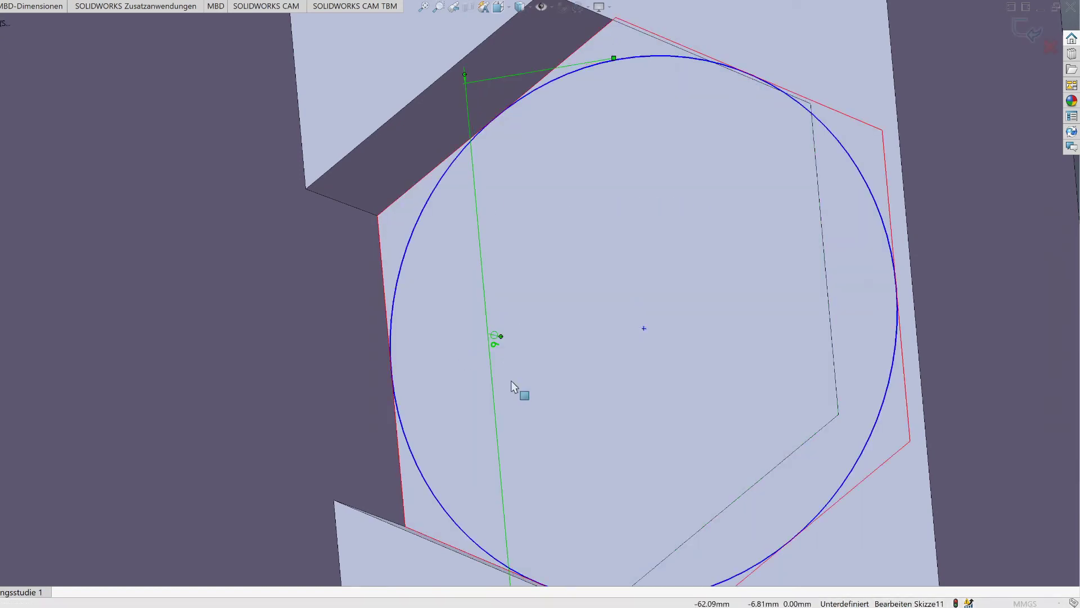
pyautogui.scroll(4, 605, 317)
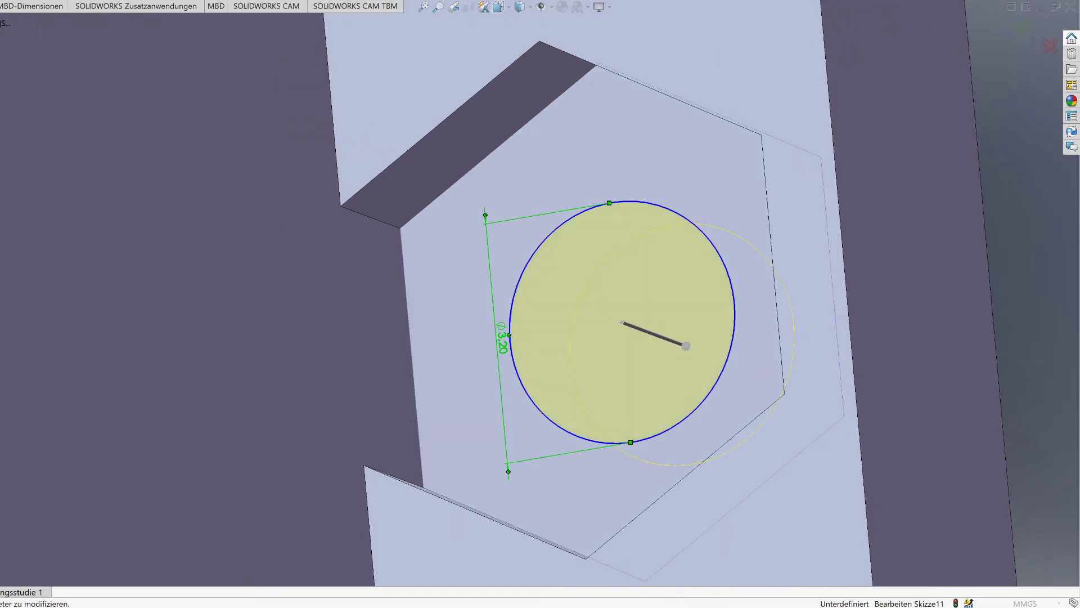
pyautogui.moveTo(622, 322); pyautogui.dragTo(558, 299)
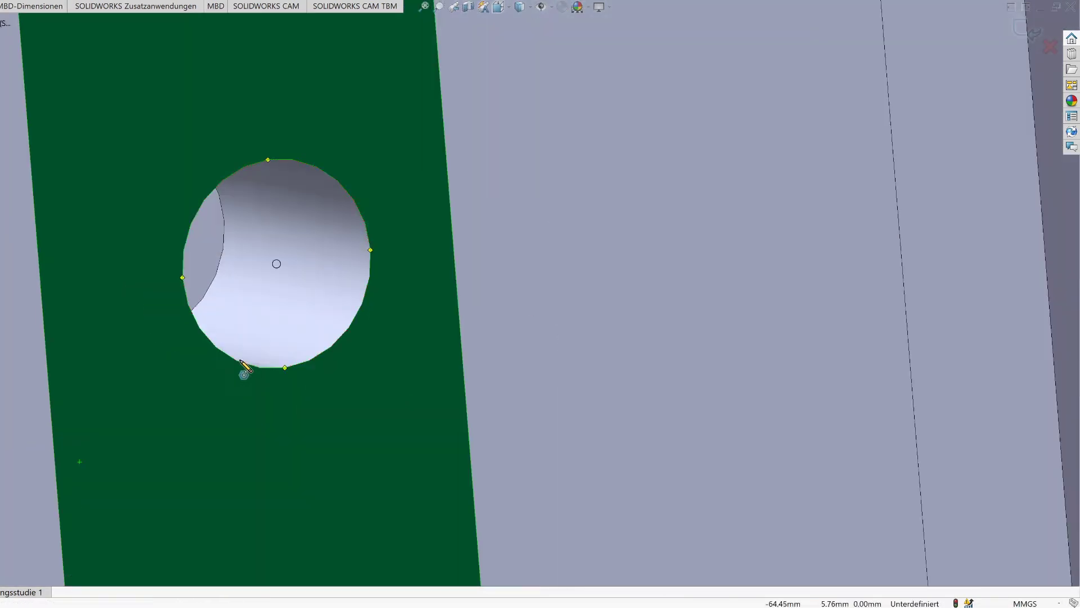
# - Sketch a hexagon around the hole's exit on the back face, viewing the whole X-shaped part
pyautogui.click(276, 264)
pyautogui.click(420, 152)
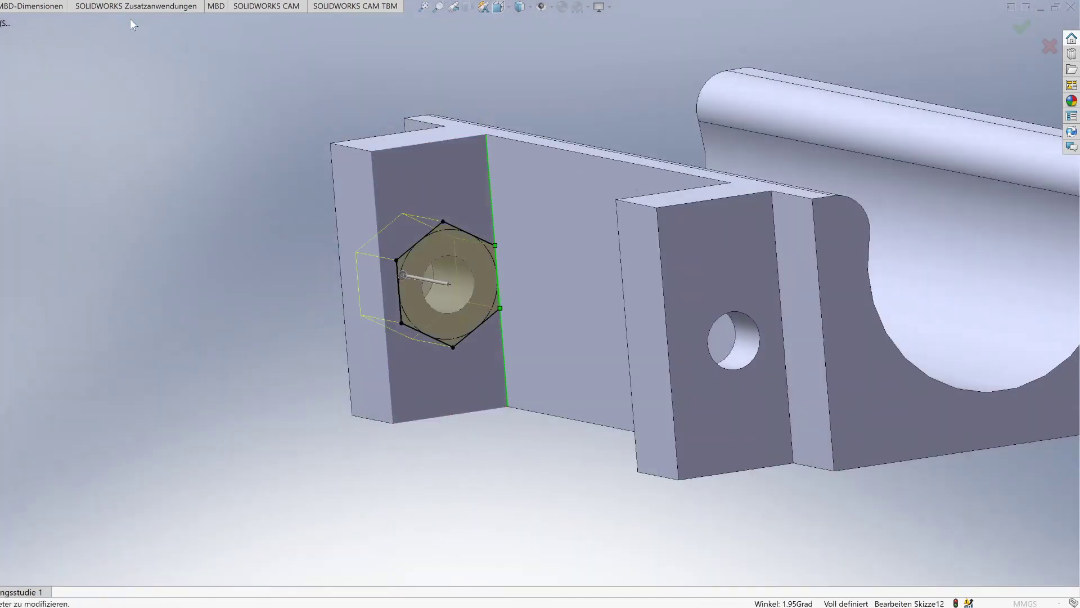
pyautogui.moveTo(579, 225); pyautogui.dragTo(225, 347, button='middle')
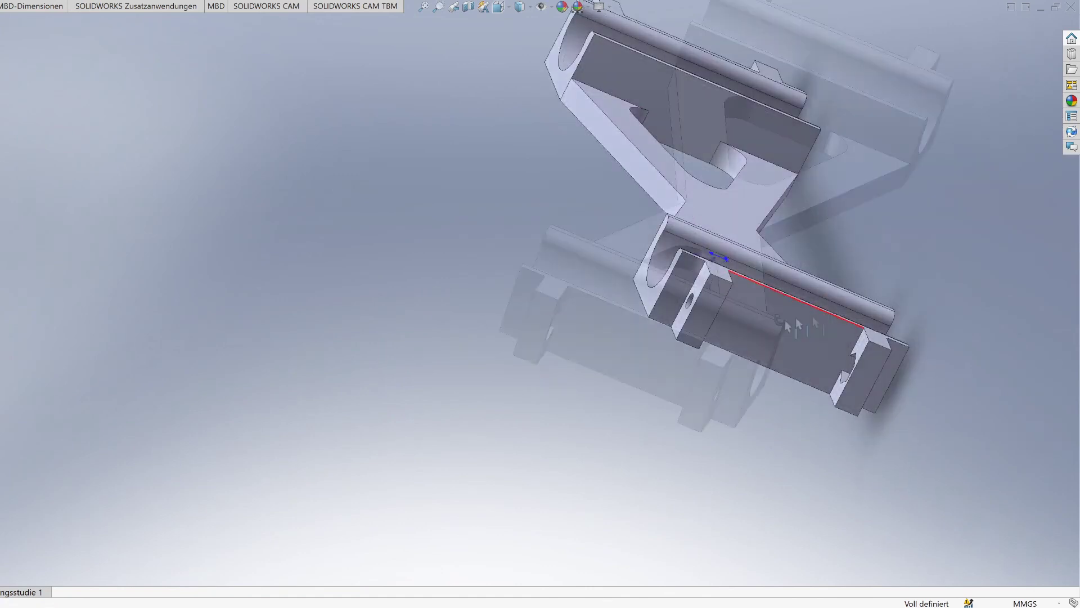